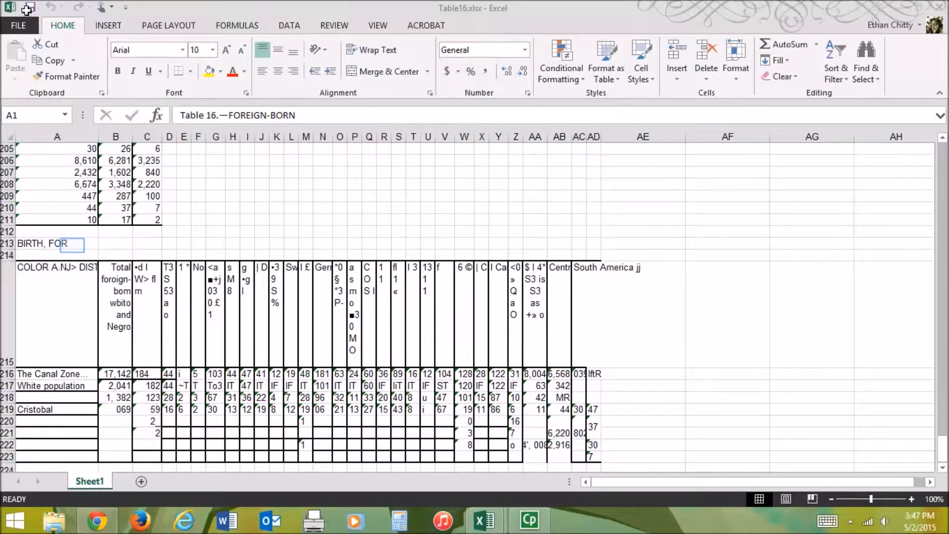
- Examine the headings and values of the table starting at "BIRTH, FOR" in row 213, checking cells across rows 213 to 218
{"action": "left_click", "coordinate": [72, 246]}
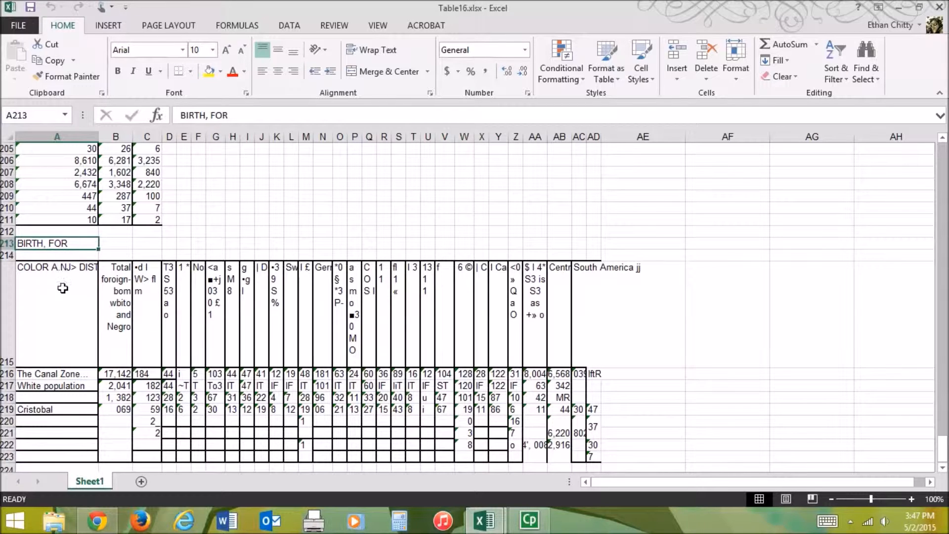
{"action": "left_click", "coordinate": [62, 325]}
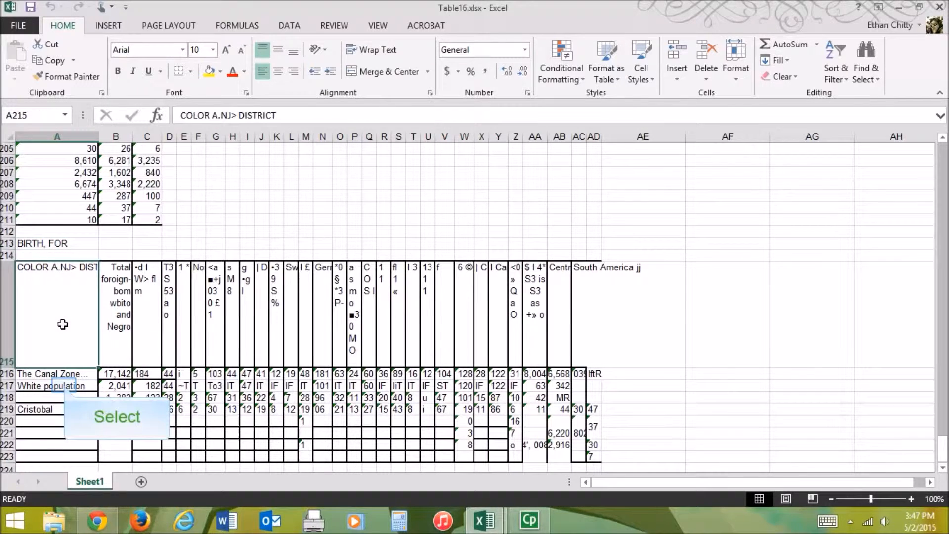
{"action": "left_click", "coordinate": [63, 385]}
{"action": "left_click", "coordinate": [158, 396]}
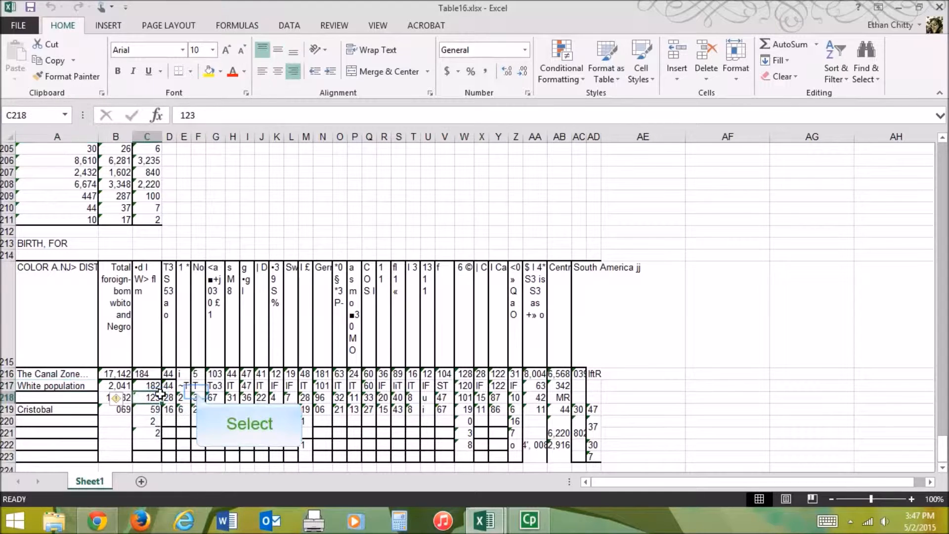
{"action": "left_click", "coordinate": [197, 374]}
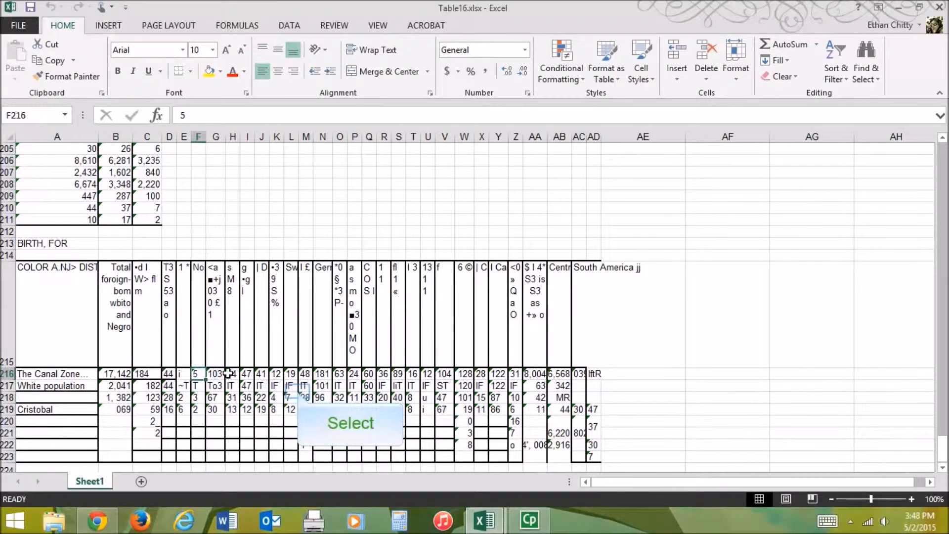
{"action": "left_click", "coordinate": [296, 389]}
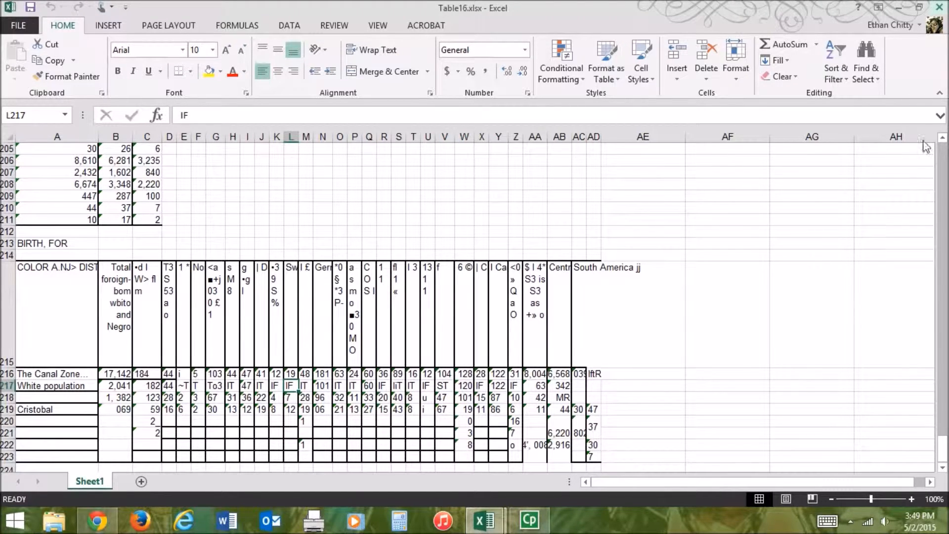
- Close the Table16.xlsx workbook and return to the PE-11-1900s workbook
{"action": "mouse_move", "coordinate": [946, 2]}
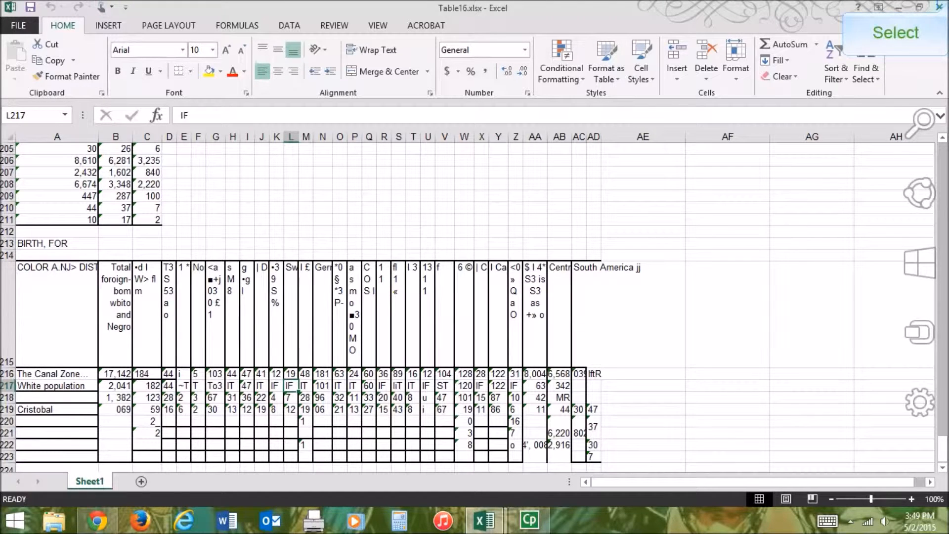
{"action": "left_click", "coordinate": [946, 3]}
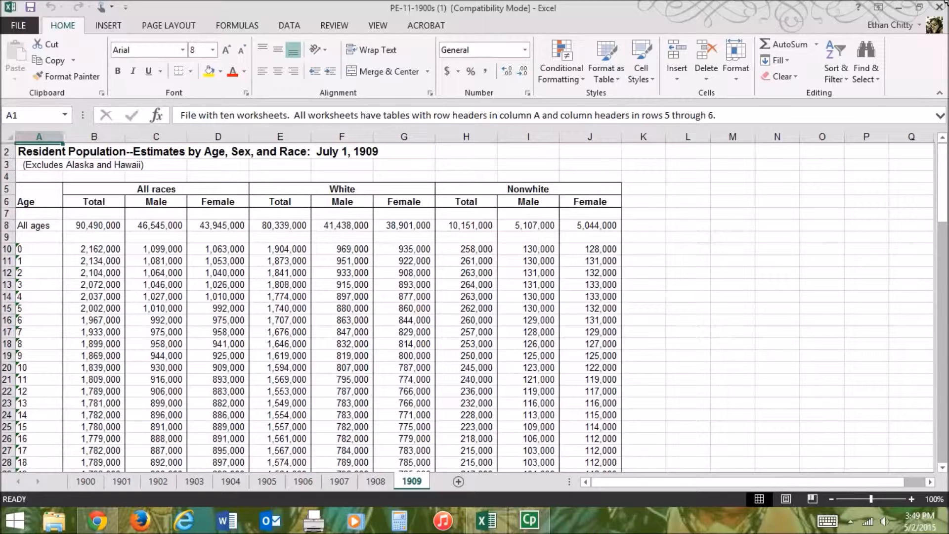
- Look through the 1909 worksheet from the age 0 row down to the notes and source, and return to its beginning
{"action": "left_click", "coordinate": [39, 249]}
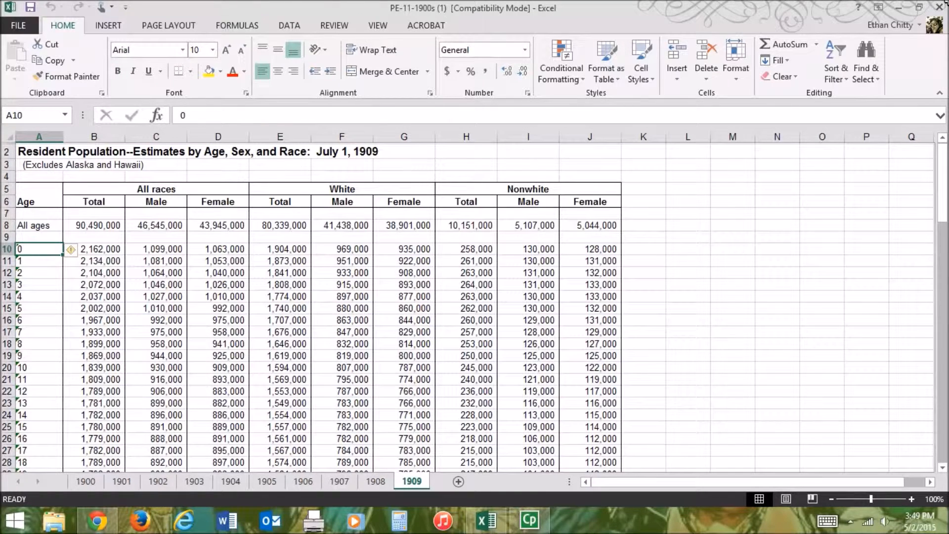
{"action": "key", "text": "Down"}
{"action": "key", "text": "Down"}
{"action": "key", "text": "Down"}
{"action": "key", "text": "Down"}
{"action": "key", "text": "Down"}
{"action": "key", "text": "Down"}
{"action": "key", "text": "Down"}
{"action": "key", "text": "Down"}
{"action": "key", "text": "Down"}
{"action": "key", "text": "Down"}
{"action": "key", "text": "Down"}
{"action": "key", "text": "Down"}
{"action": "key", "text": "Down"}
{"action": "key", "text": "Down"}
{"action": "key", "text": "Down"}
{"action": "key", "text": "Down"}
{"action": "key", "text": "Down"}
{"action": "key", "text": "Down"}
{"action": "key", "text": "Down"}
{"action": "key", "text": "Down"}
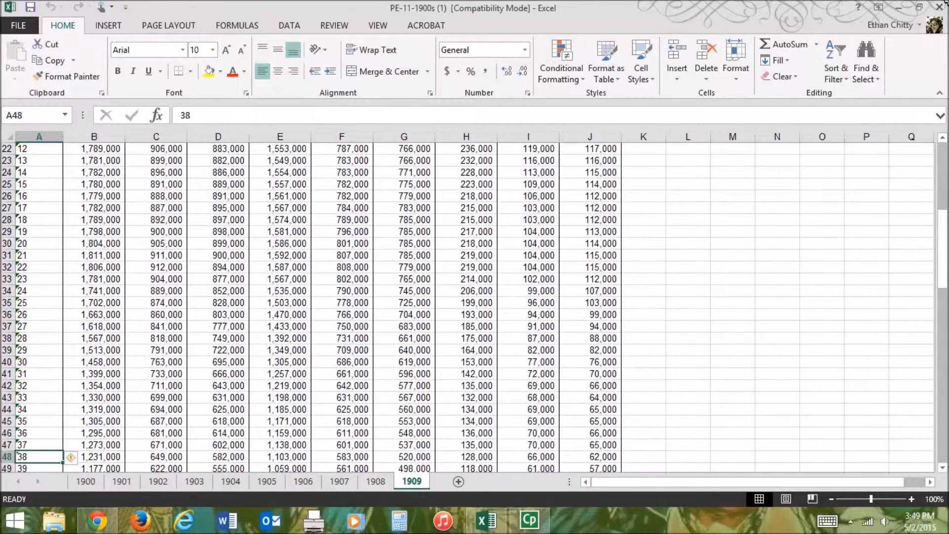
{"action": "key", "text": "Down"}
{"action": "key", "text": "Down"}
{"action": "key", "text": "Down"}
{"action": "key", "text": "Down"}
{"action": "key", "text": "Down"}
{"action": "key", "text": "Down"}
{"action": "key", "text": "Down"}
{"action": "key", "text": "Down"}
{"action": "key", "text": "Down"}
{"action": "key", "text": "Down"}
{"action": "key", "text": "Down"}
{"action": "key", "text": "Down"}
{"action": "key", "text": "Down"}
{"action": "key", "text": "Down"}
{"action": "key", "text": "Down"}
{"action": "key", "text": "Down"}
{"action": "key", "text": "Down"}
{"action": "key", "text": "Down"}
{"action": "key", "text": "Down"}
{"action": "key", "text": "Down"}
{"action": "key", "text": "Down"}
{"action": "key", "text": "Down"}
{"action": "key", "text": "Down"}
{"action": "key", "text": "Down"}
{"action": "key", "text": "Down"}
{"action": "key", "text": "Down"}
{"action": "key", "text": "Down"}
{"action": "key", "text": "Down"}
{"action": "key", "text": "Down"}
{"action": "key", "text": "Down"}
{"action": "key", "text": "Down"}
{"action": "key", "text": "Down"}
{"action": "key", "text": "Down"}
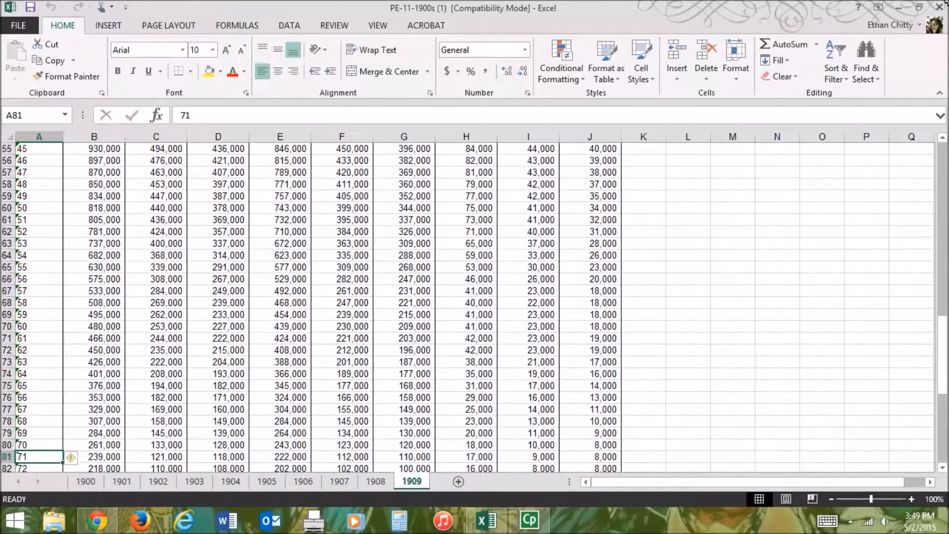
{"action": "key", "text": "Down"}
{"action": "key", "text": "Down"}
{"action": "key", "text": "Down"}
{"action": "key", "text": "Down"}
{"action": "key", "text": "Down"}
{"action": "key", "text": "Down"}
{"action": "key", "text": "Down"}
{"action": "key", "text": "Down"}
{"action": "key", "text": "Down"}
{"action": "key", "text": "Down"}
{"action": "key", "text": "Down"}
{"action": "key", "text": "Down"}
{"action": "key", "text": "Down"}
{"action": "key", "text": "Down"}
{"action": "key", "text": "Down"}
{"action": "key", "text": "Down"}
{"action": "key", "text": "Down"}
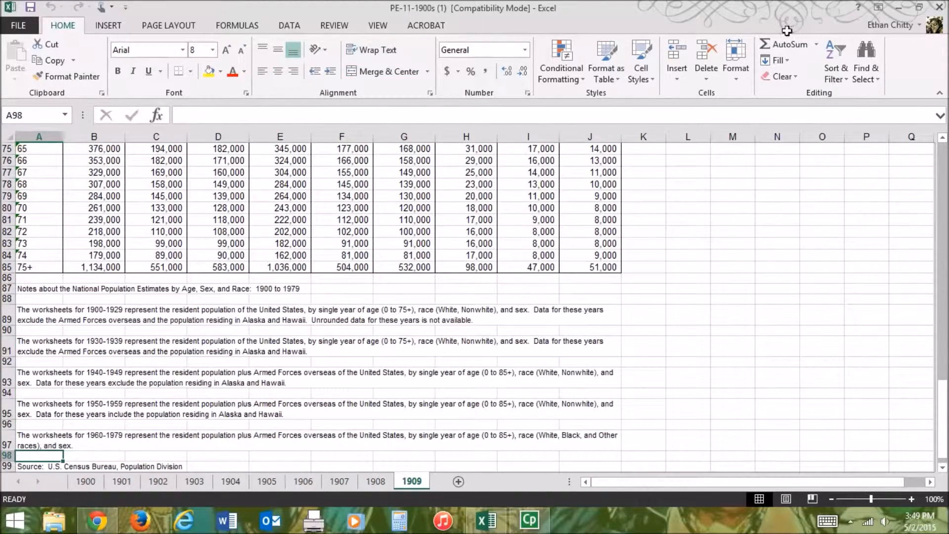
{"action": "key", "text": "ctrl+Home"}
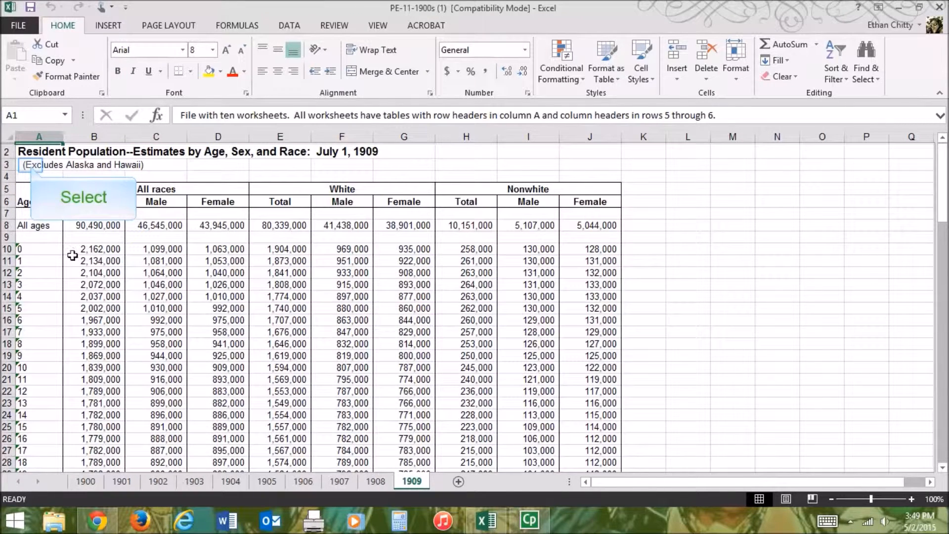
- Read the exclusion note under the 1909 title and the worksheet notes for 1930-1939 and 1900-1929 below the table
{"action": "left_click", "coordinate": [30, 165]}
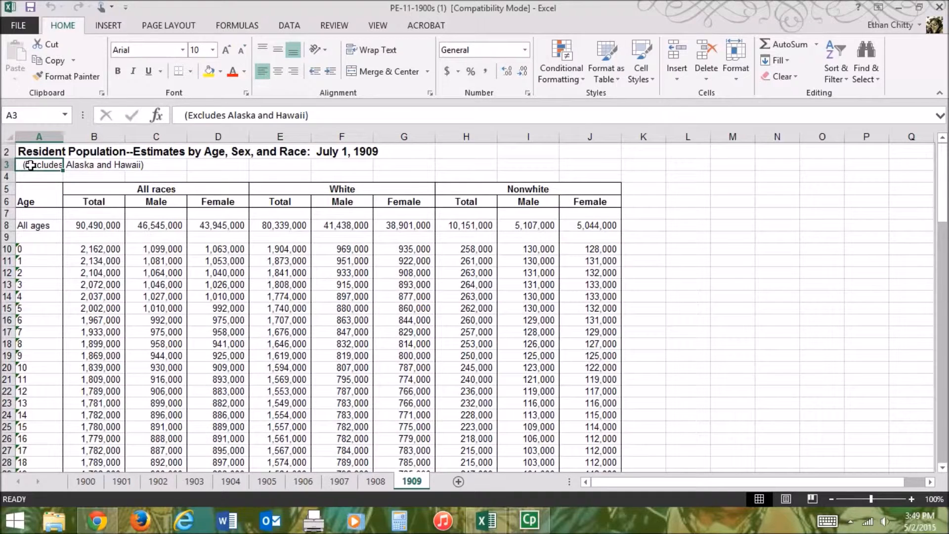
{"action": "key", "text": "ctrl+Down"}
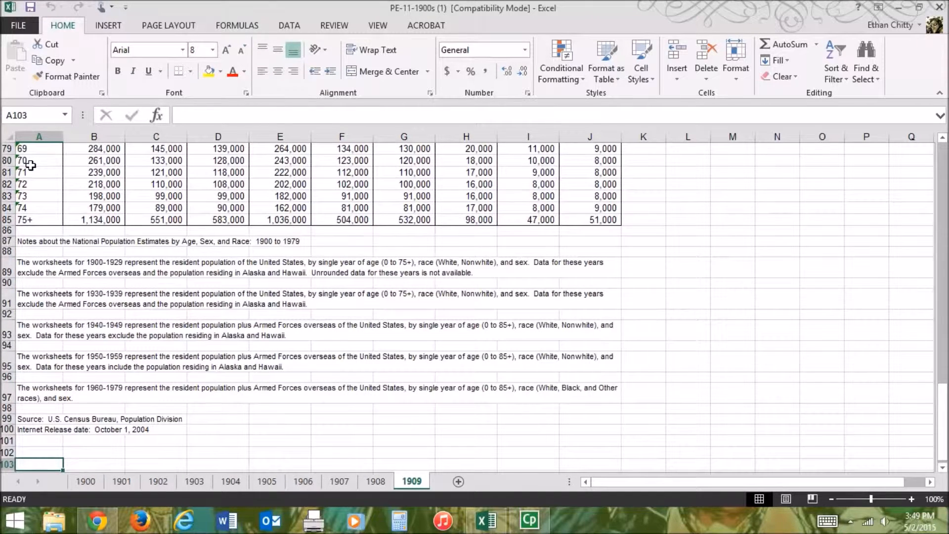
{"action": "key", "text": "Down"}
{"action": "key", "text": "Up"}
{"action": "key", "text": "Up"}
{"action": "key", "text": "Up"}
{"action": "key", "text": "Up"}
{"action": "key", "text": "Up"}
{"action": "key", "text": "Up"}
{"action": "key", "text": "Up"}
{"action": "key", "text": "Up"}
{"action": "key", "text": "Up"}
{"action": "key", "text": "Up"}
{"action": "key", "text": "Up"}
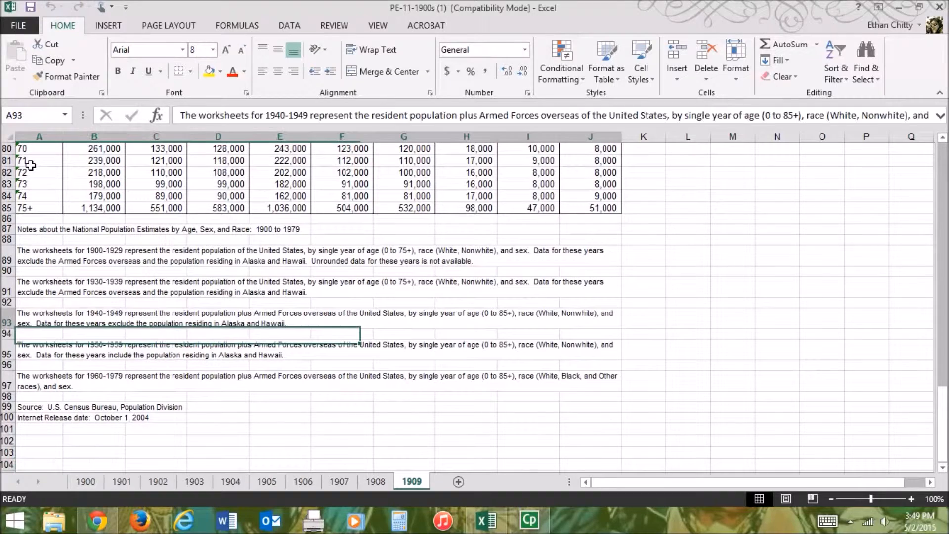
{"action": "key", "text": "Up"}
{"action": "key", "text": "Up"}
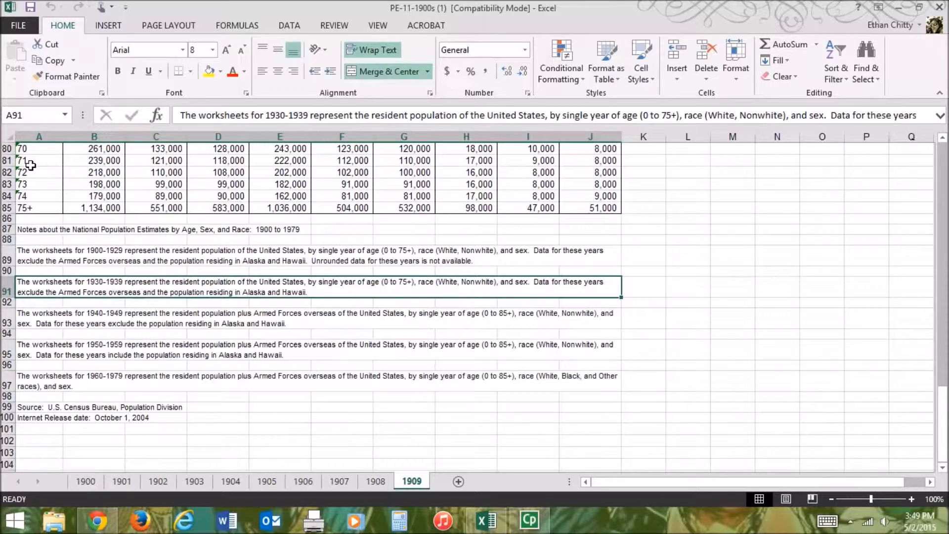
{"action": "key", "text": "Up"}
{"action": "key", "text": "Up"}
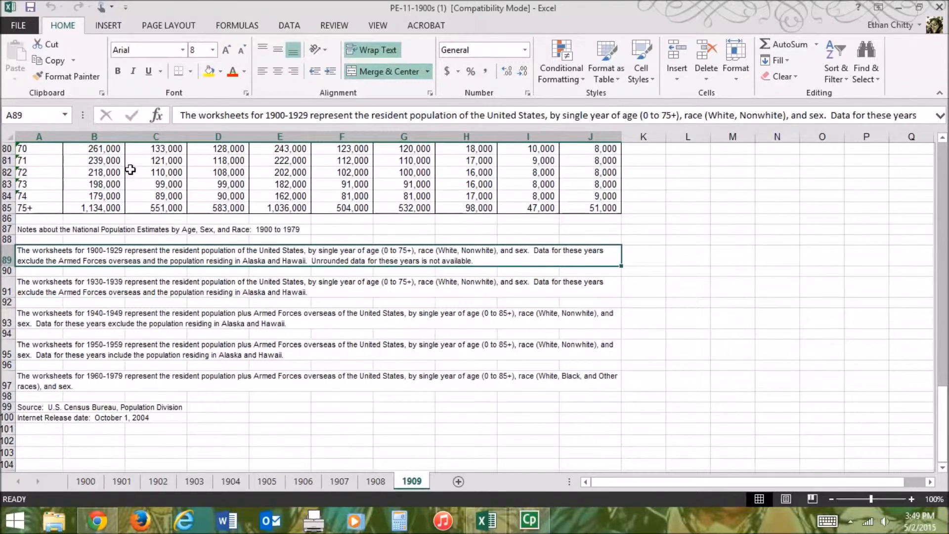
{"action": "key", "text": "ctrl+Up"}
{"action": "key", "text": "ctrl+Up"}
{"action": "key", "text": "ctrl+Up"}
{"action": "key", "text": "ctrl+Home"}
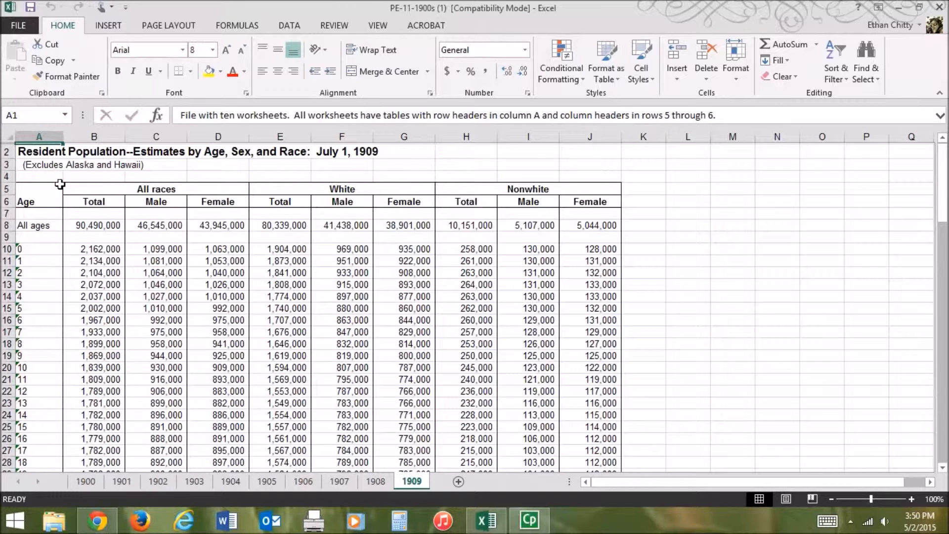
- Select the whole 1909 population table, A5:J85, and check the recommended charts for it
{"action": "left_click", "coordinate": [35, 198]}
{"action": "left_click_drag", "start_coordinate": [35, 198], "coordinate": [341, 148]}
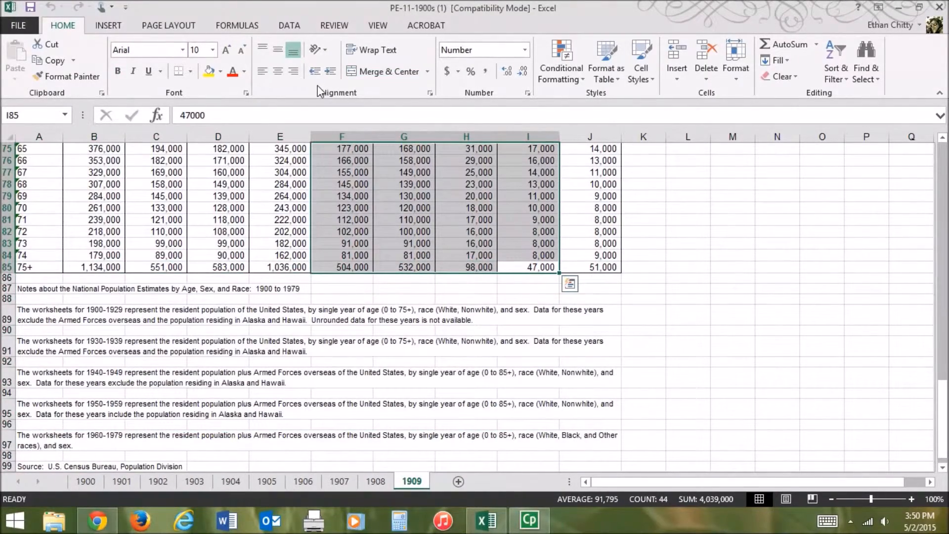
{"action": "left_click_drag", "start_coordinate": [603, 271], "coordinate": [15, 172]}
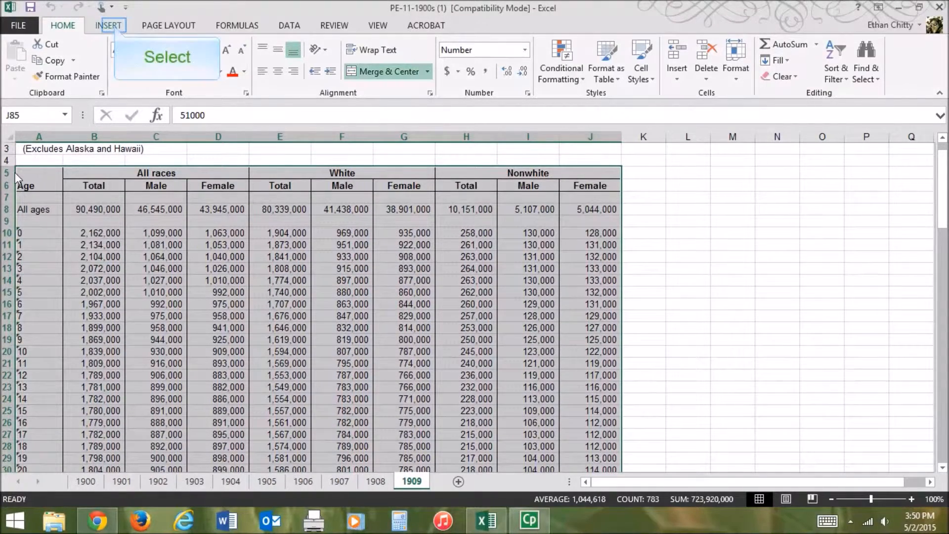
{"action": "left_click", "coordinate": [115, 27]}
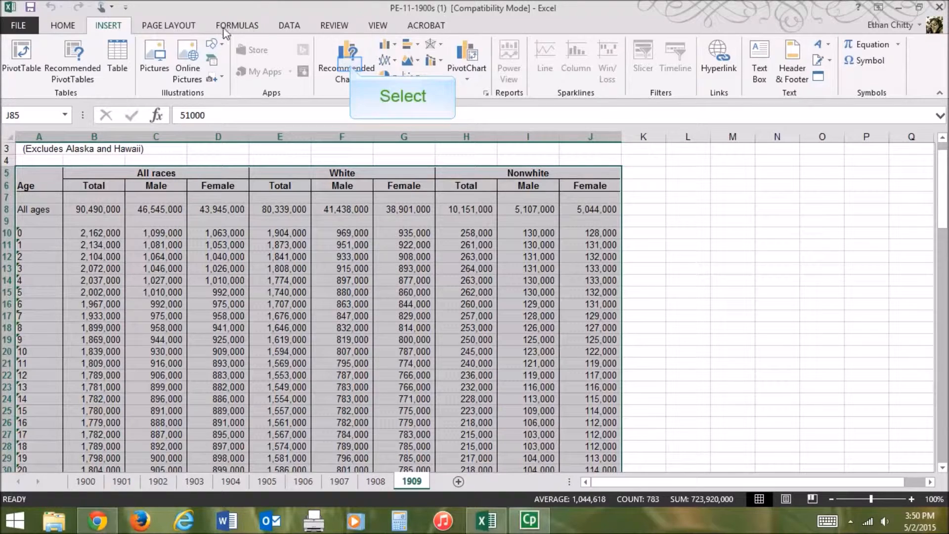
{"action": "left_click", "coordinate": [352, 70]}
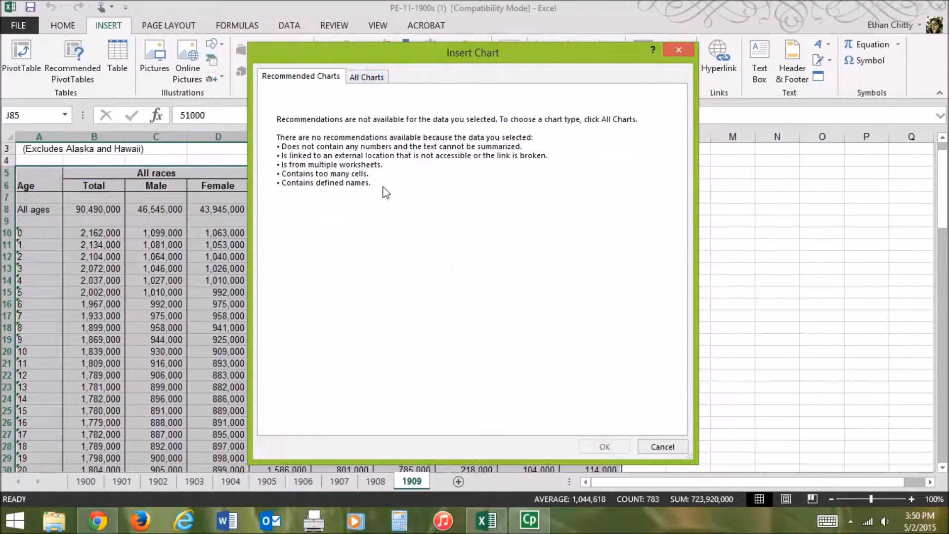
- Browse all chart types for the selected table, previewing Column, Line, Stacked Line and Line with Markers
{"action": "left_click", "coordinate": [372, 84]}
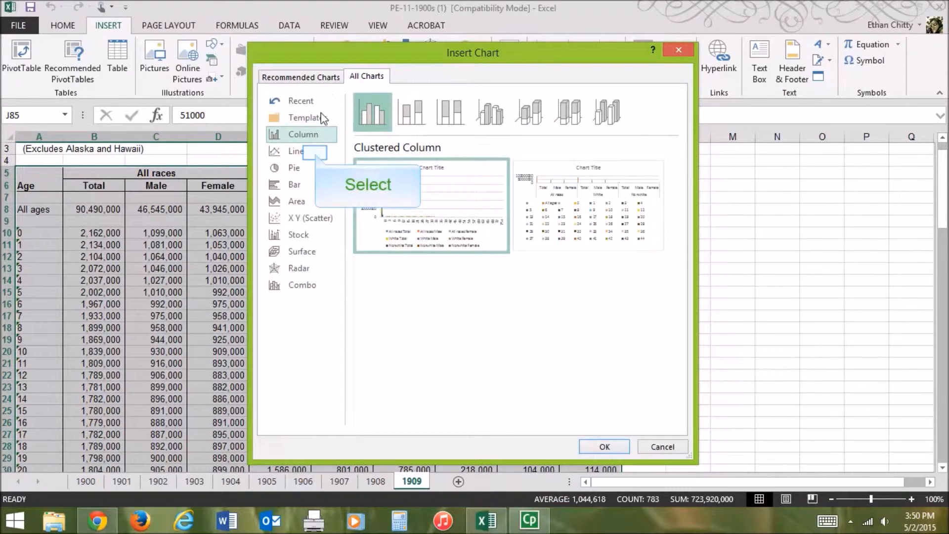
{"action": "left_click", "coordinate": [311, 150]}
{"action": "left_click", "coordinate": [305, 119]}
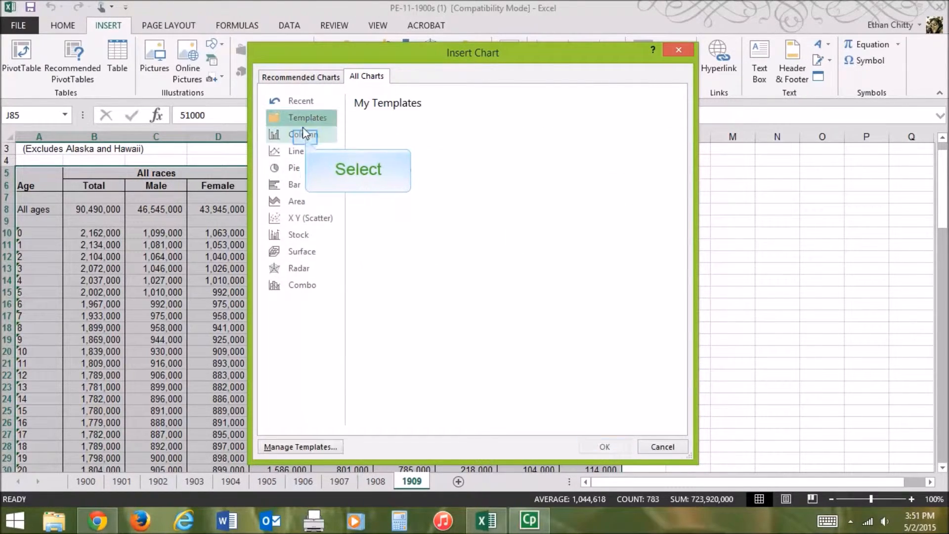
{"action": "left_click", "coordinate": [306, 139]}
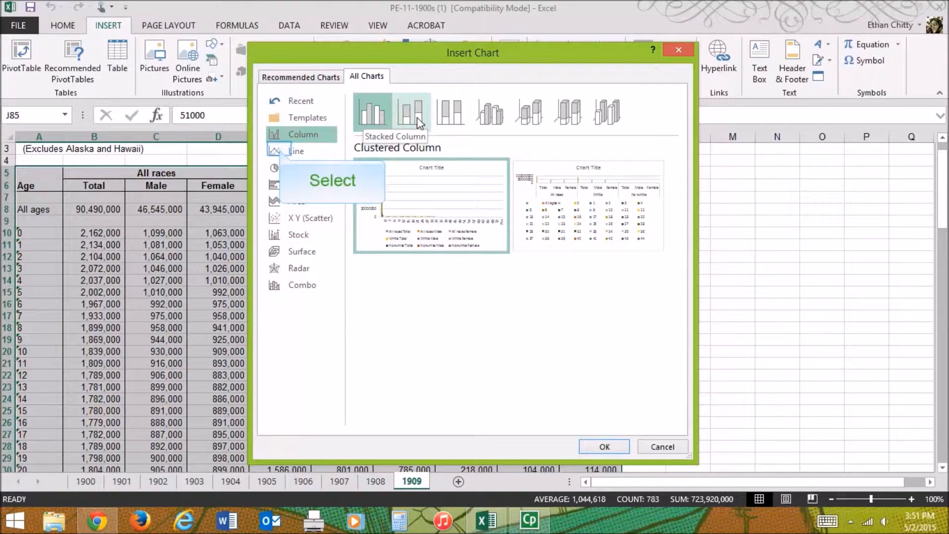
{"action": "left_click", "coordinate": [282, 153]}
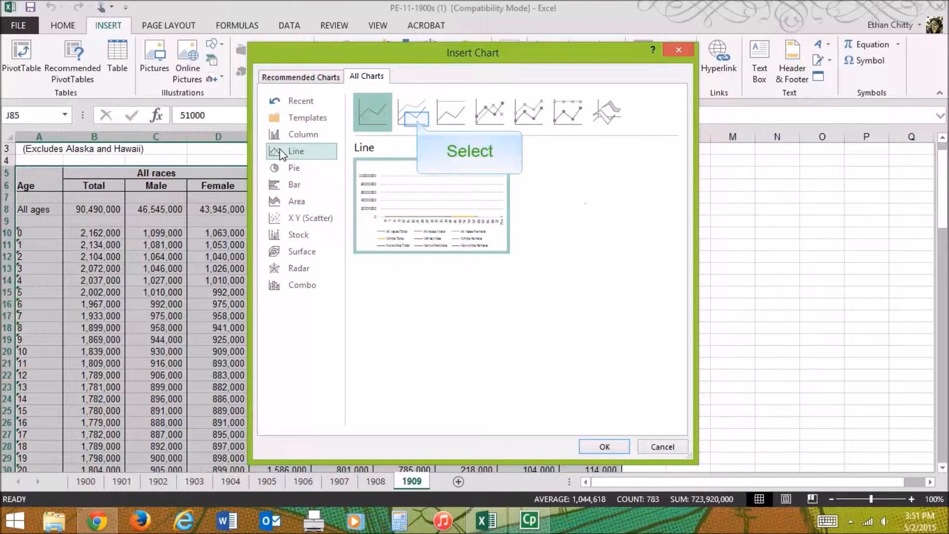
{"action": "left_click", "coordinate": [417, 121]}
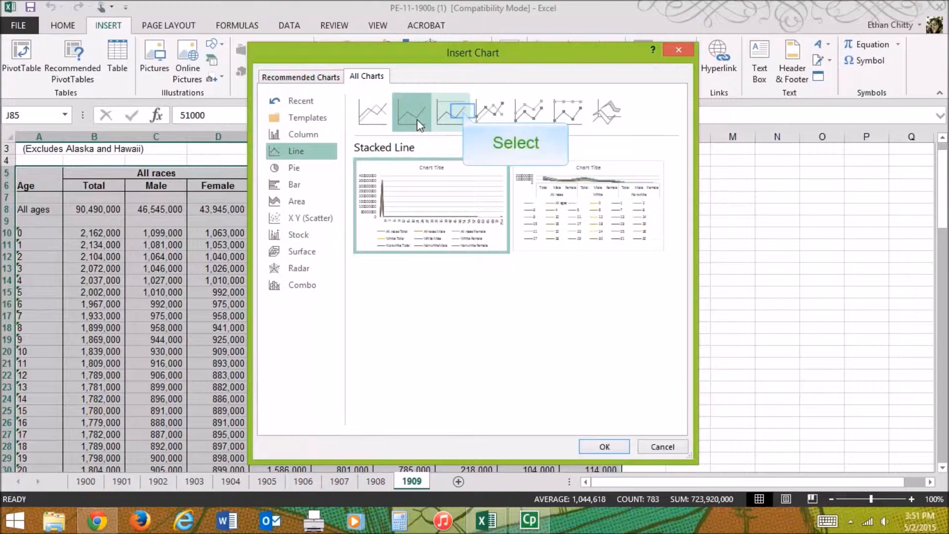
{"action": "left_click", "coordinate": [459, 117]}
{"action": "left_click", "coordinate": [490, 111]}
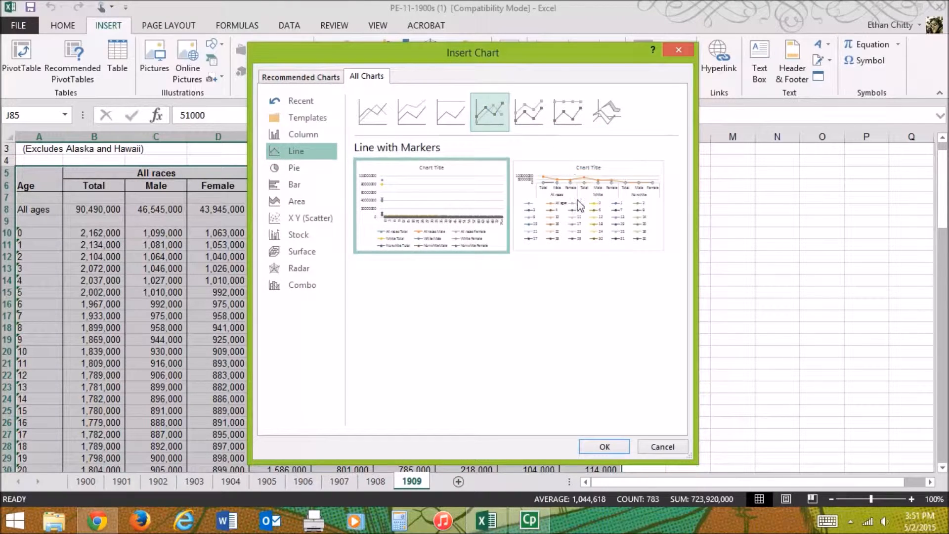
- Preview the Bar, X Y (Scatter), Stock, Surface and Radar chart types, then cancel without inserting a chart and deselect the table
{"action": "left_click", "coordinate": [298, 189]}
{"action": "left_click", "coordinate": [301, 216]}
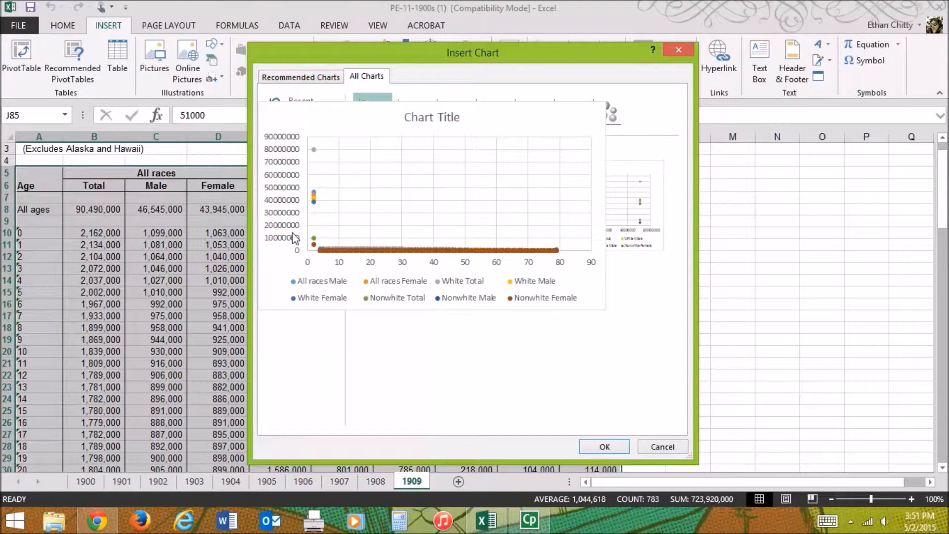
{"action": "left_click", "coordinate": [296, 237]}
{"action": "left_click", "coordinate": [303, 253]}
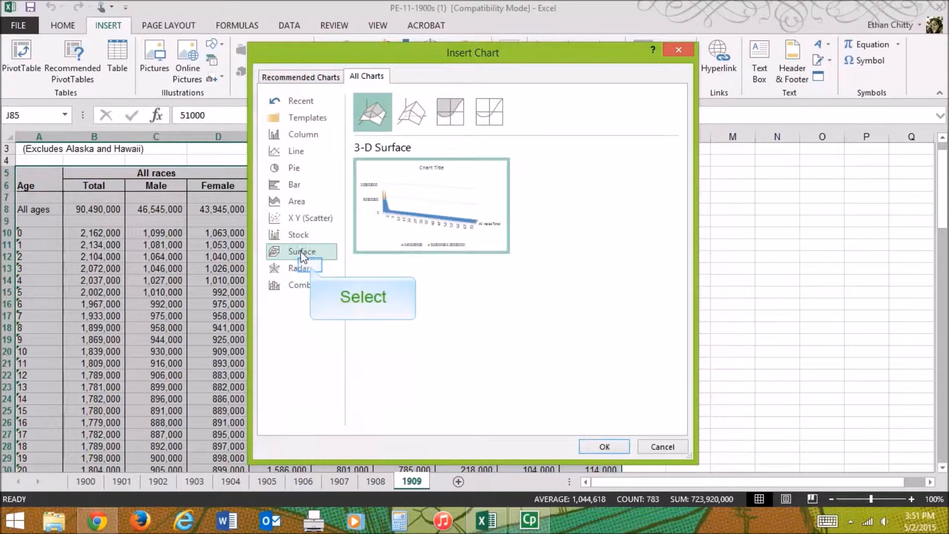
{"action": "left_click", "coordinate": [301, 268]}
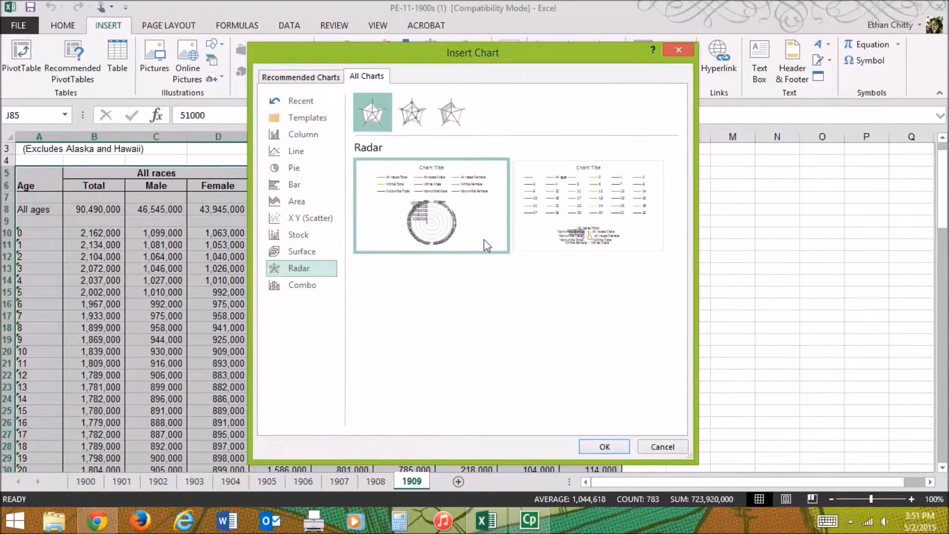
{"action": "mouse_move", "coordinate": [484, 239]}
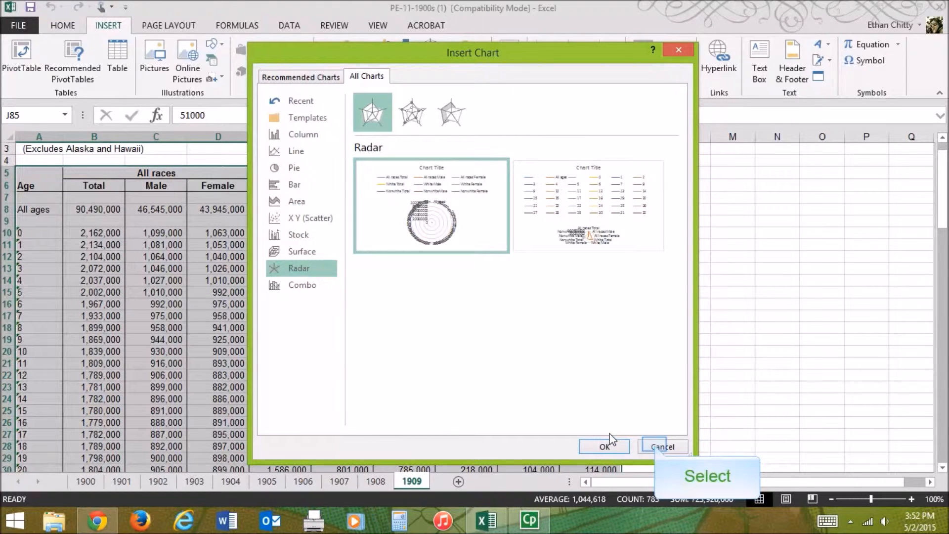
{"action": "left_click", "coordinate": [659, 447]}
{"action": "left_click", "coordinate": [682, 287]}
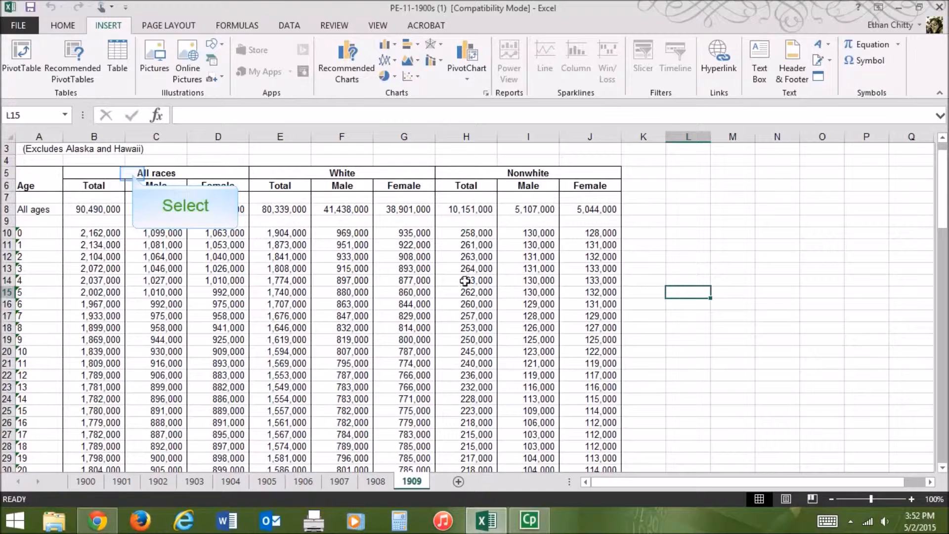
- Unmerge the All races, White and Nonwhite headings in row 5 of the 1909 table
{"action": "left_click", "coordinate": [132, 173]}
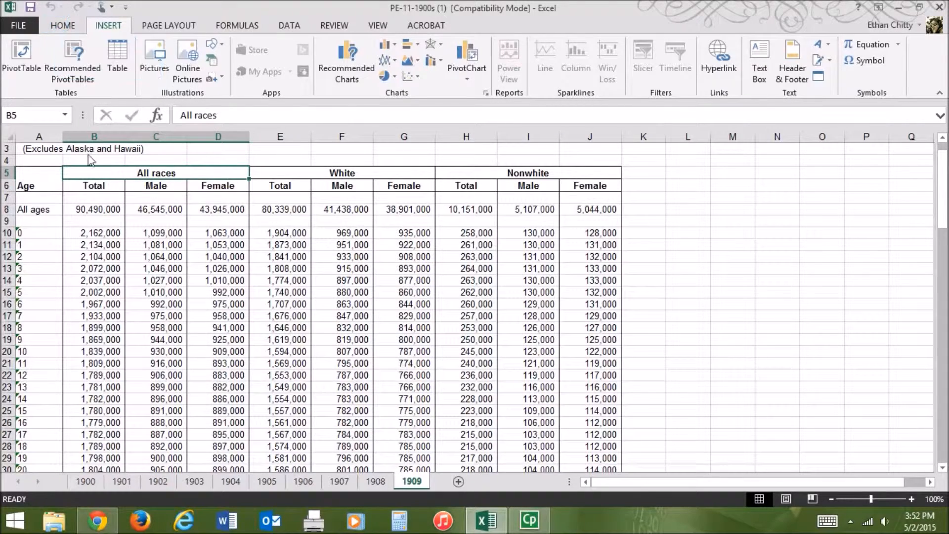
{"action": "left_click", "coordinate": [58, 28]}
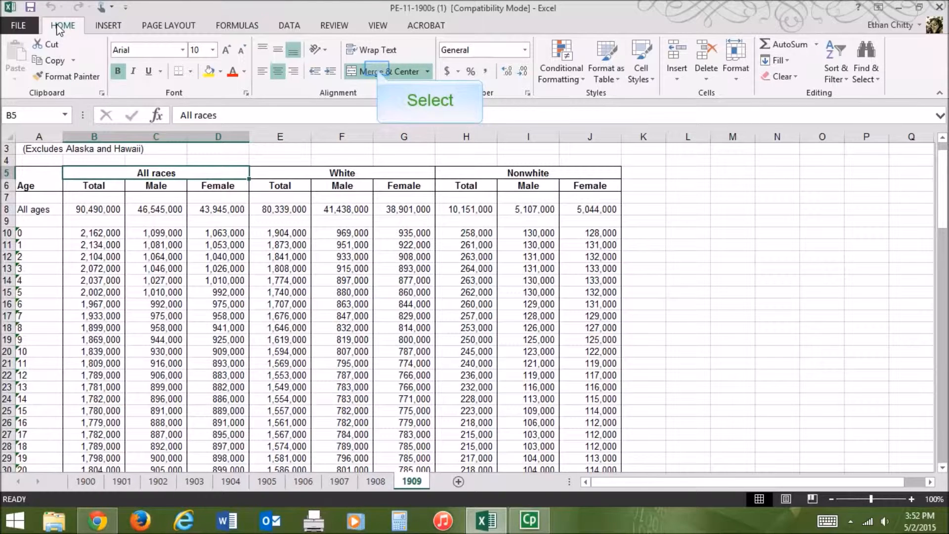
{"action": "left_click", "coordinate": [378, 71]}
{"action": "left_click", "coordinate": [329, 177]}
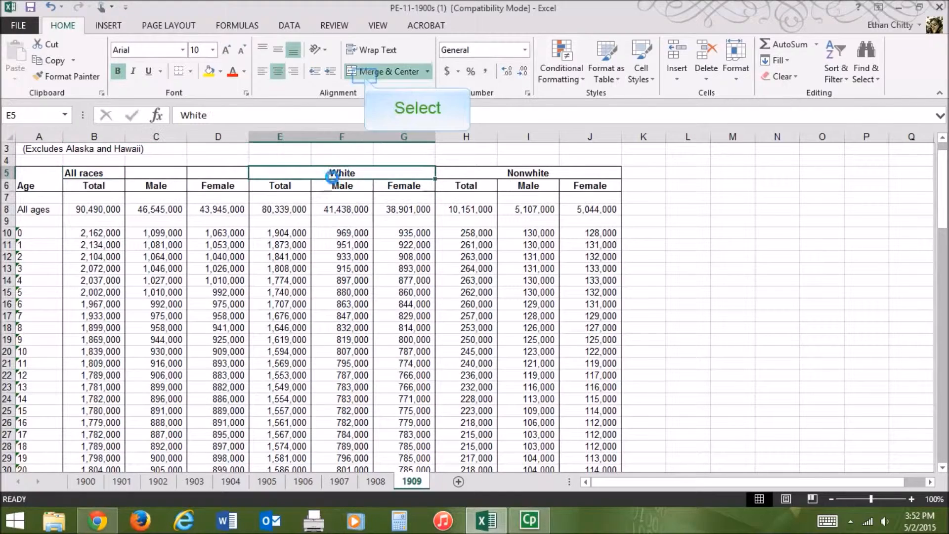
{"action": "left_click", "coordinate": [366, 72]}
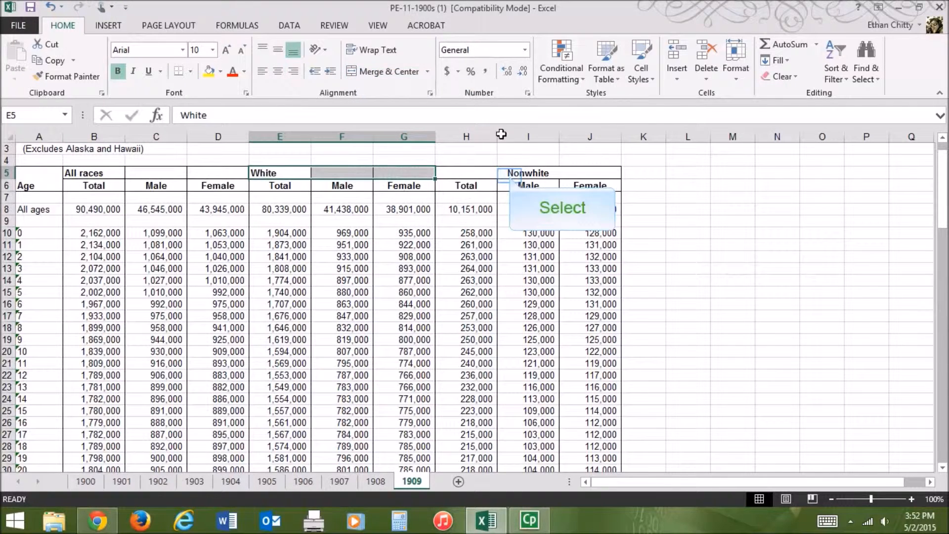
{"action": "left_click", "coordinate": [508, 176]}
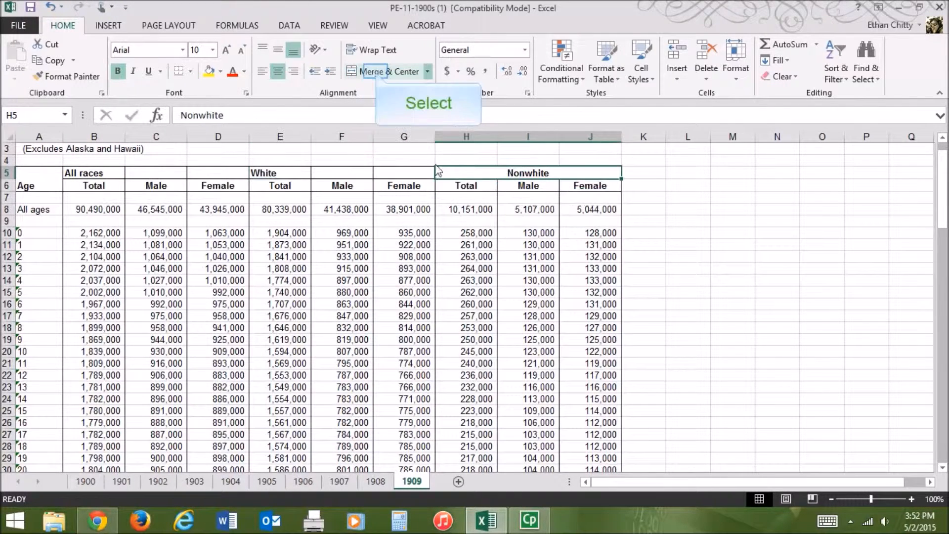
{"action": "left_click", "coordinate": [377, 72]}
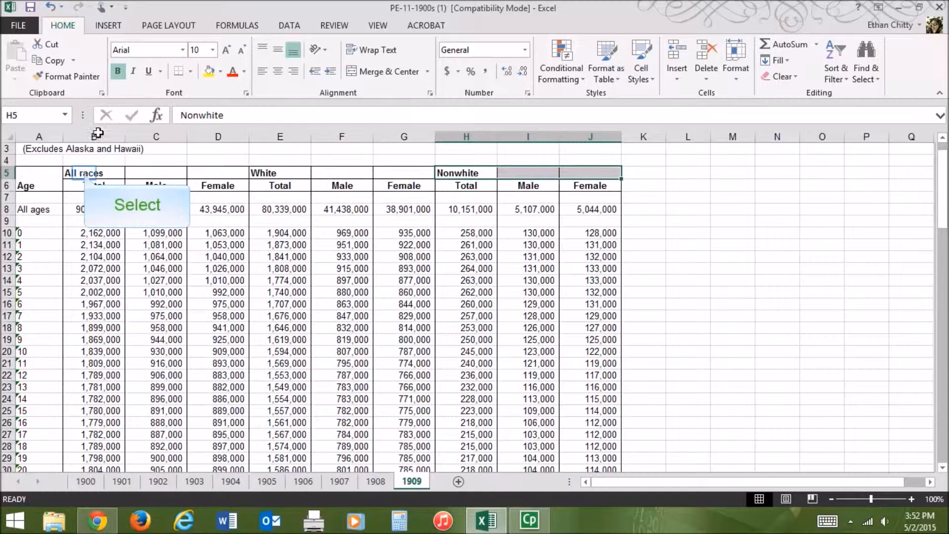
- Copy the All races heading from B5 into C5 and D5, above Male and Female
{"action": "left_click", "coordinate": [85, 171]}
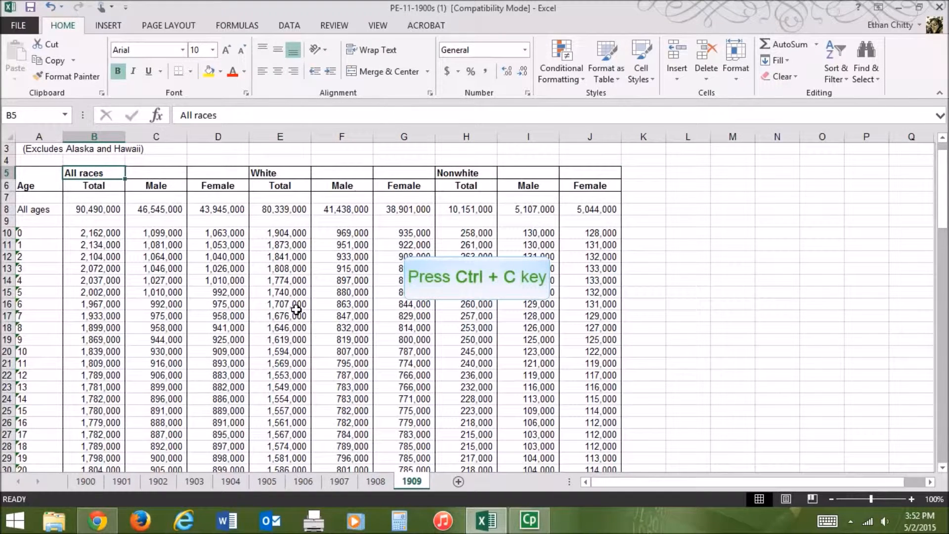
{"action": "key", "text": "ctrl+c"}
{"action": "key", "text": "Right"}
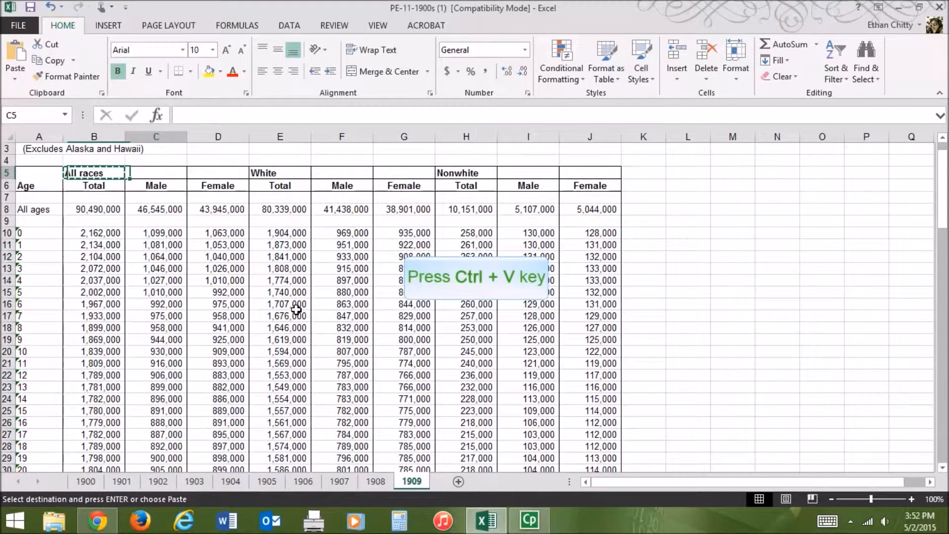
{"action": "key", "text": "ctrl+v"}
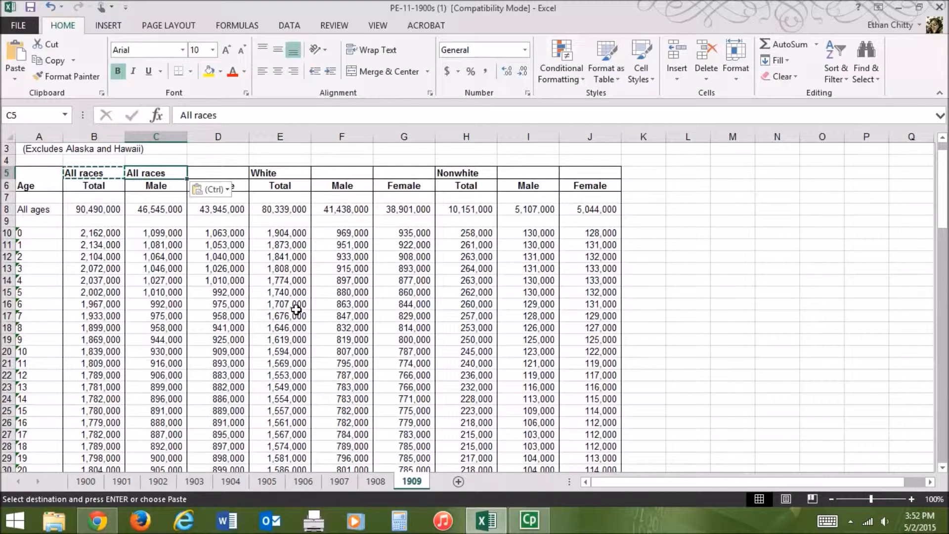
{"action": "key", "text": "Right"}
{"action": "key", "text": "ctrl+v"}
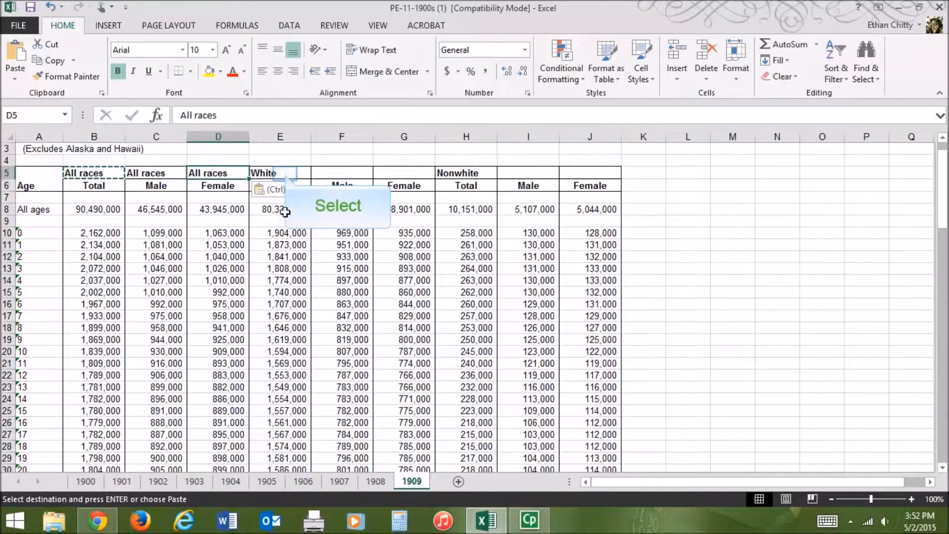
- Copy the White heading from E5 into F5 and G5, keeping E5 as White
{"action": "left_click", "coordinate": [286, 173]}
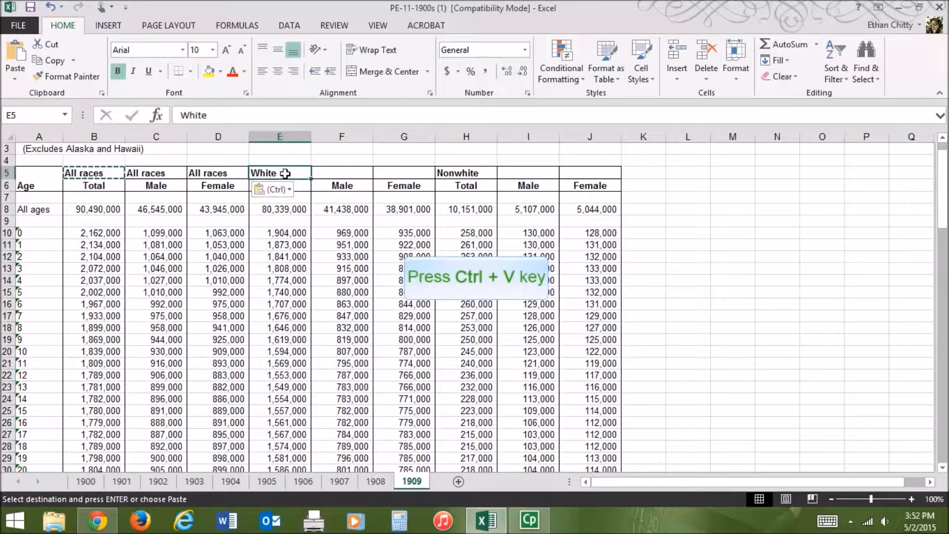
{"action": "key", "text": "ctrl+v"}
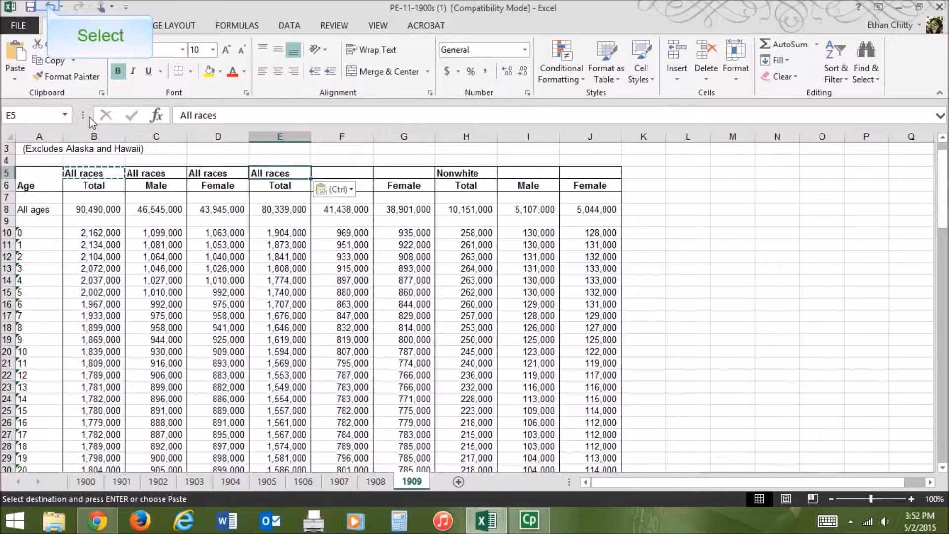
{"action": "left_click", "coordinate": [51, 6]}
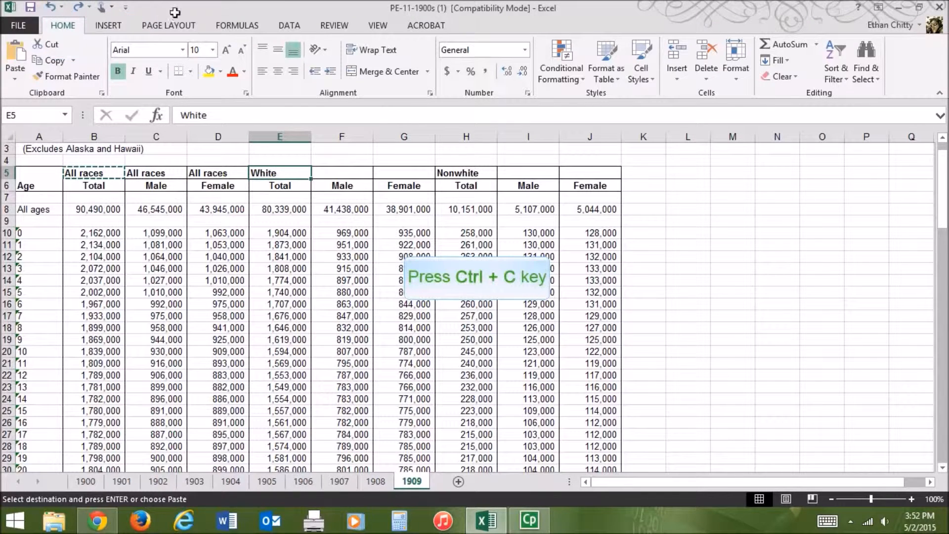
{"action": "key", "text": "ctrl+c"}
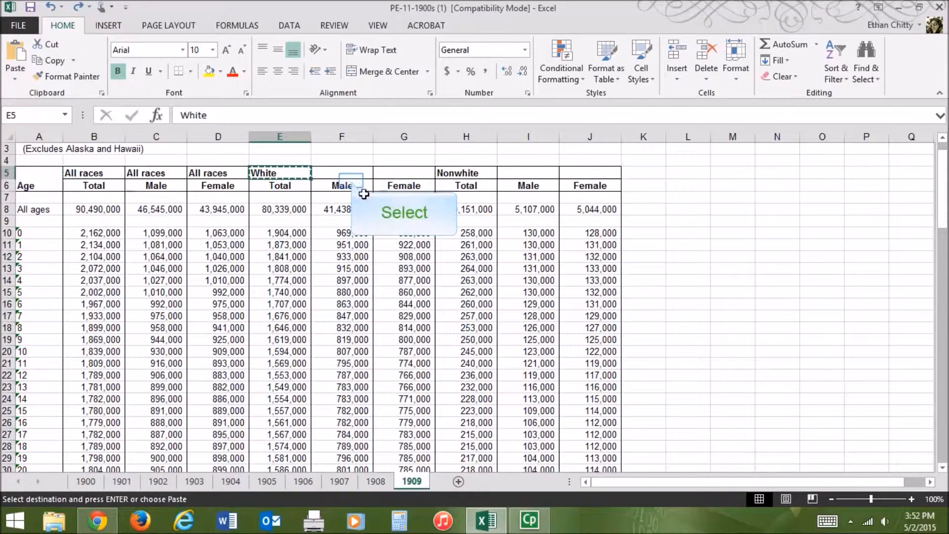
{"action": "left_click", "coordinate": [349, 173]}
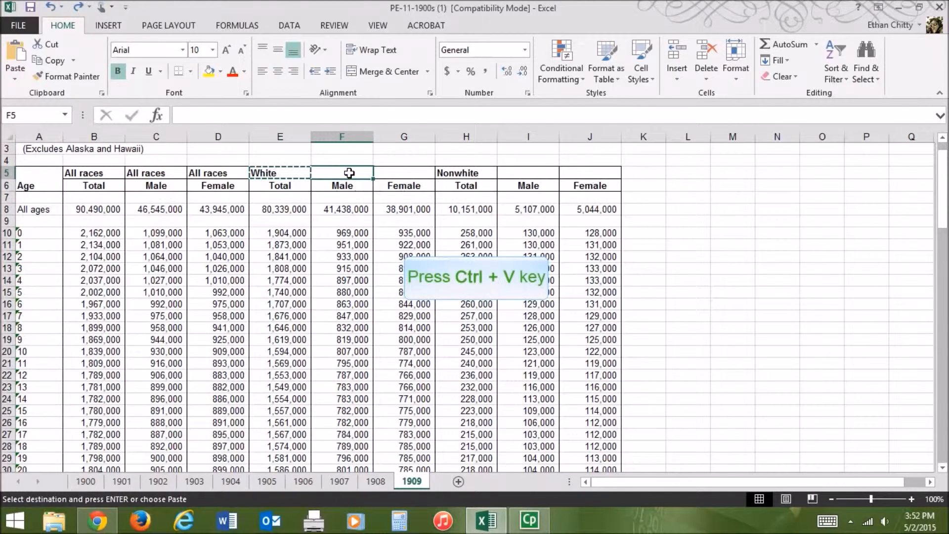
{"action": "key", "text": "ctrl+v"}
{"action": "key", "text": "Tab"}
{"action": "key", "text": "ctrl+v"}
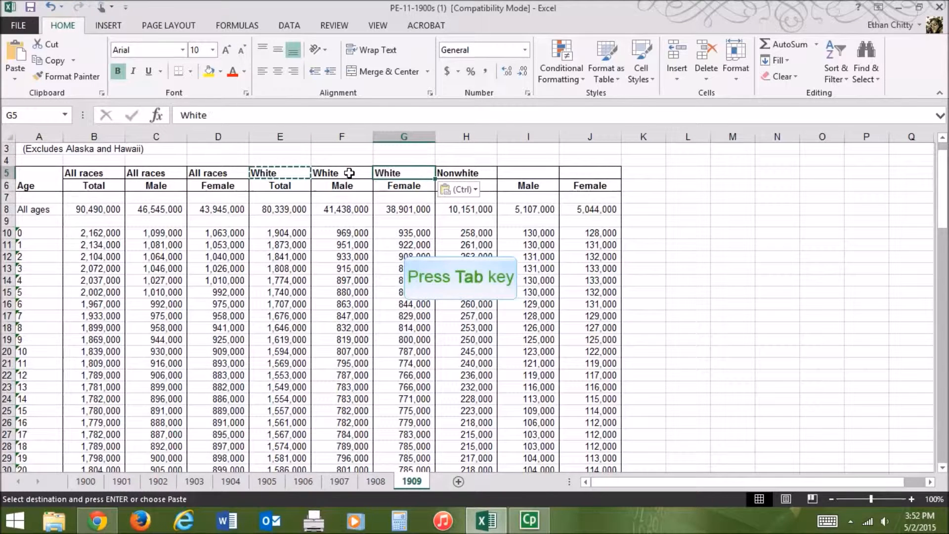
- Copy the Nonwhite heading from H5 into I5 and J5, above Male and Female
{"action": "key", "text": "Tab"}
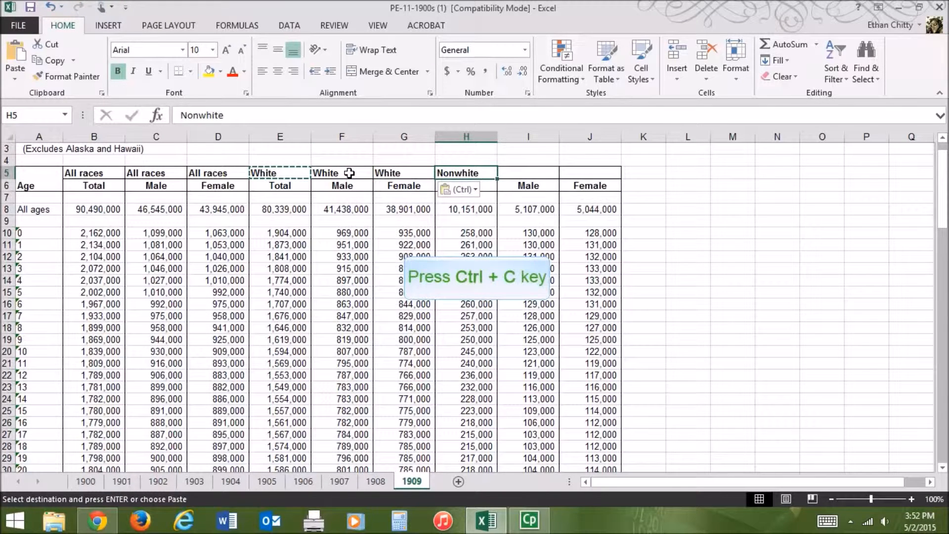
{"action": "key", "text": "ctrl+c"}
{"action": "key", "text": "Tab"}
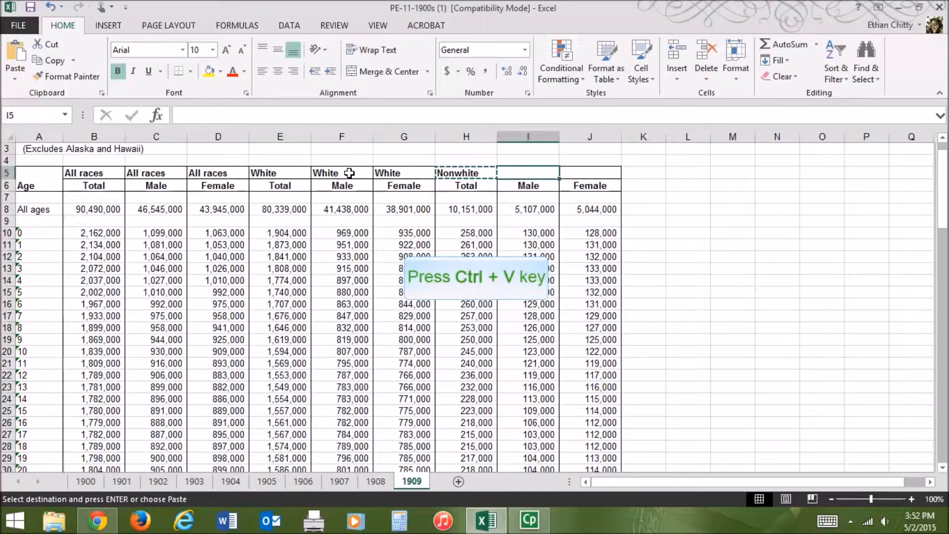
{"action": "key", "text": "ctrl+v"}
{"action": "key", "text": "Tab"}
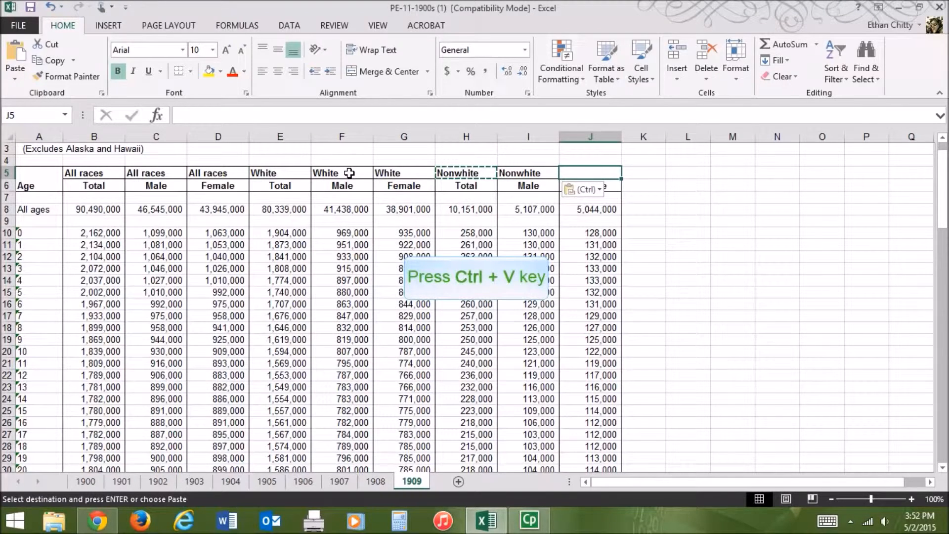
{"action": "key", "text": "ctrl+v"}
{"action": "left_click", "coordinate": [253, 306]}
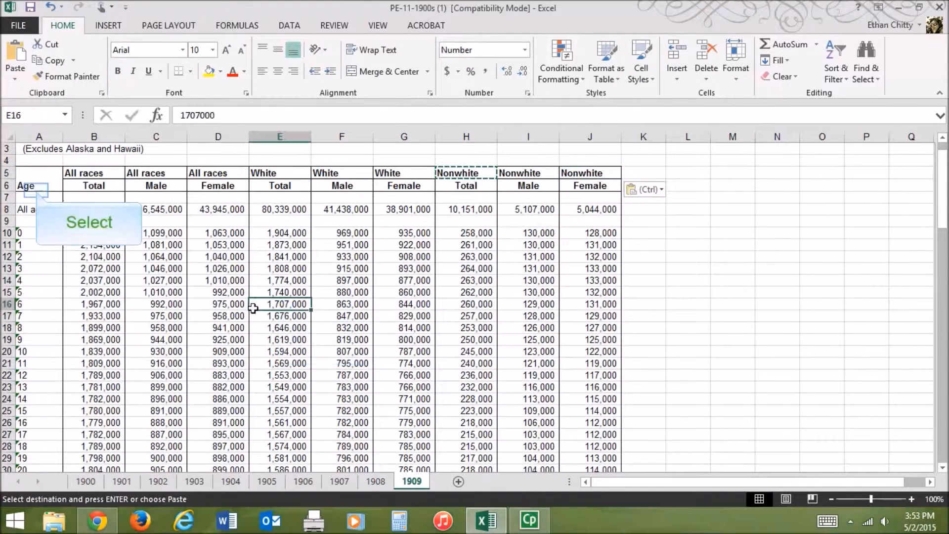
- Unmerge the Age heading spanning A5:A6 and select A6
{"action": "left_click", "coordinate": [32, 187]}
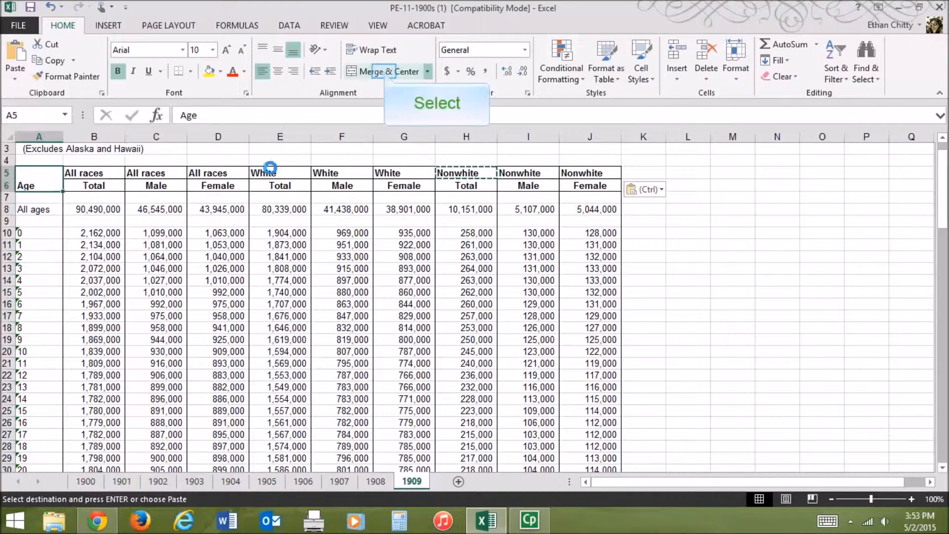
{"action": "left_click", "coordinate": [383, 72]}
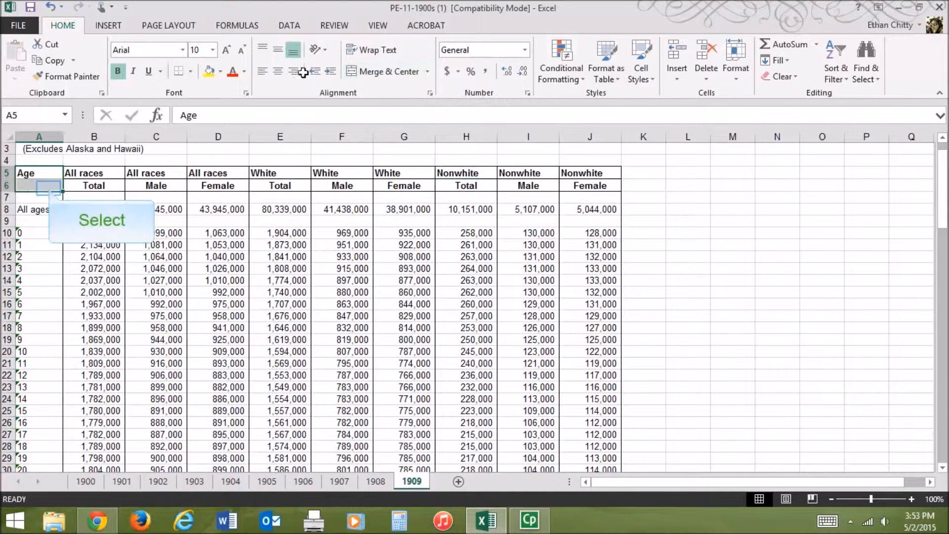
{"action": "left_click", "coordinate": [49, 188]}
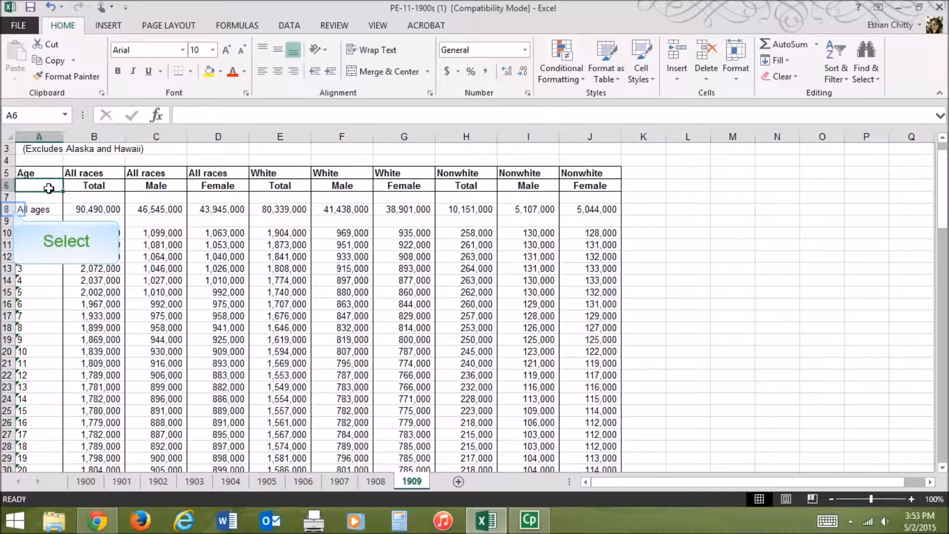
- Delete rows 7 to 9, covering the All ages totals and the blank rows around it
{"action": "left_click", "coordinate": [7, 209]}
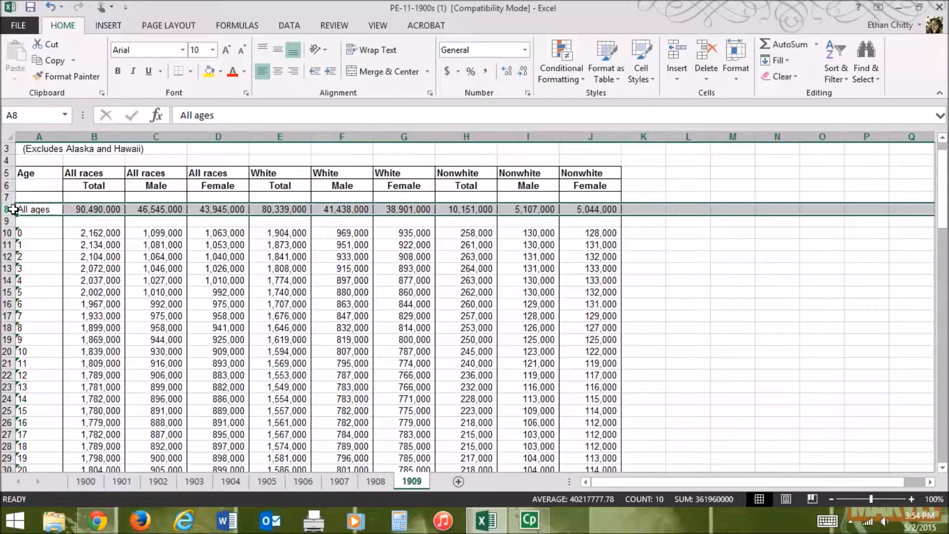
{"action": "left_click_drag", "start_coordinate": [10, 197], "coordinate": [13, 219]}
{"action": "right_click", "coordinate": [12, 218]}
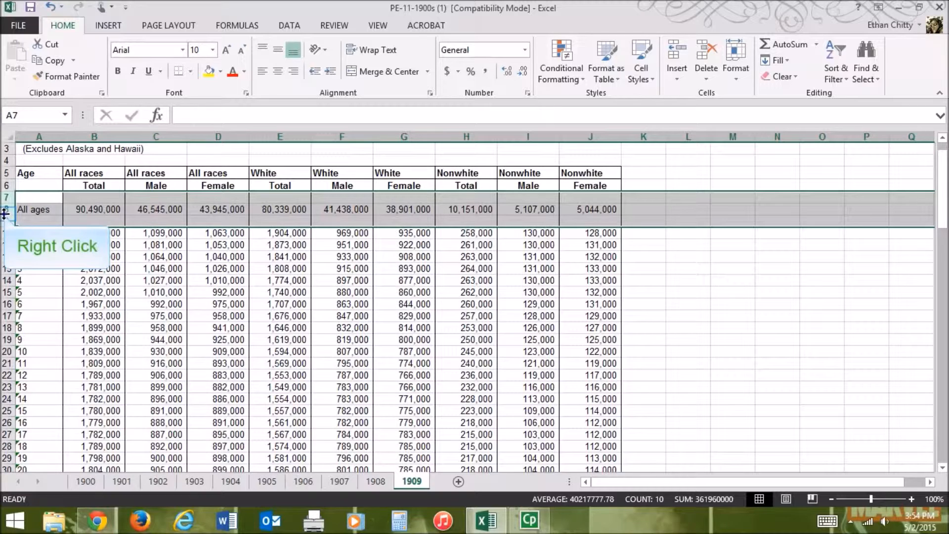
{"action": "left_click", "coordinate": [63, 327]}
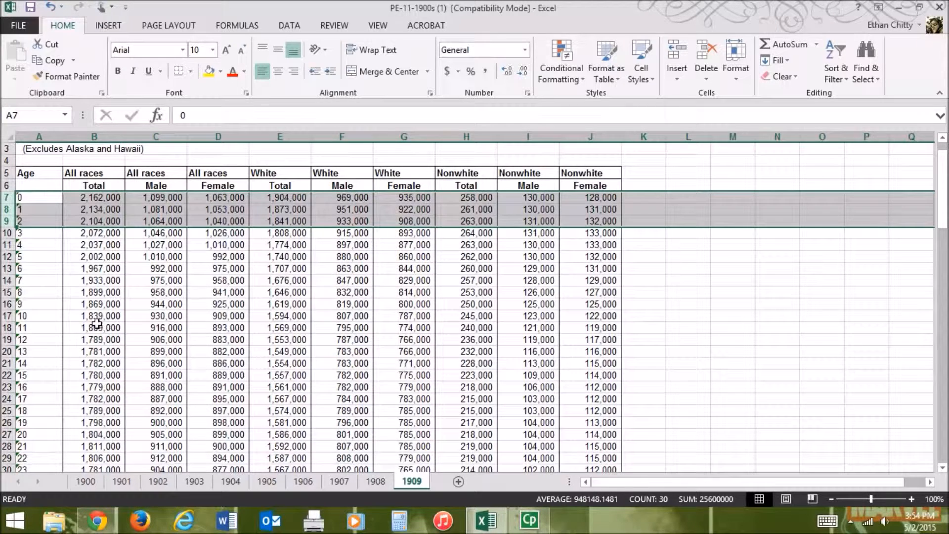
- Delete columns E to J, which hold the White and Nonwhite population data
{"action": "left_click_drag", "start_coordinate": [265, 173], "coordinate": [312, 183]}
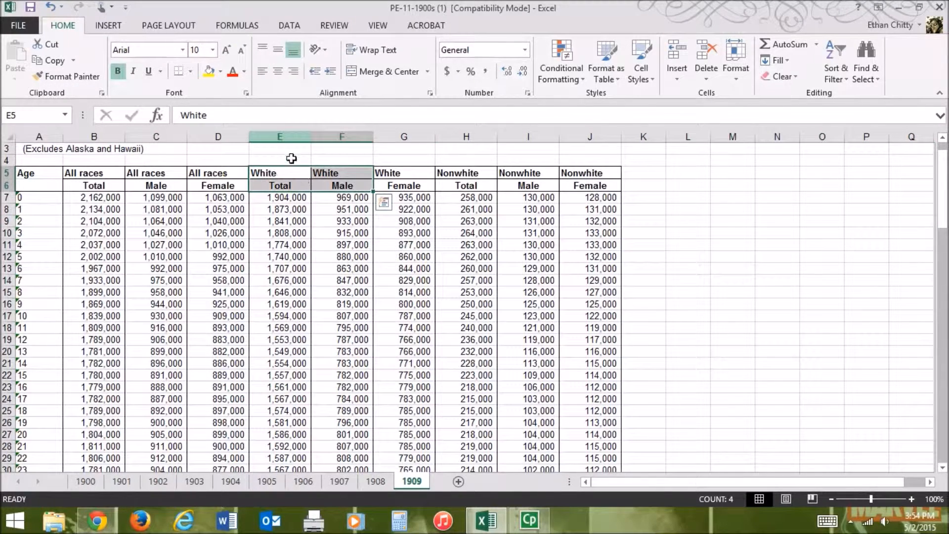
{"action": "left_click", "coordinate": [291, 136]}
{"action": "left_click_drag", "start_coordinate": [411, 165], "coordinate": [578, 156]}
{"action": "right_click", "coordinate": [560, 154]}
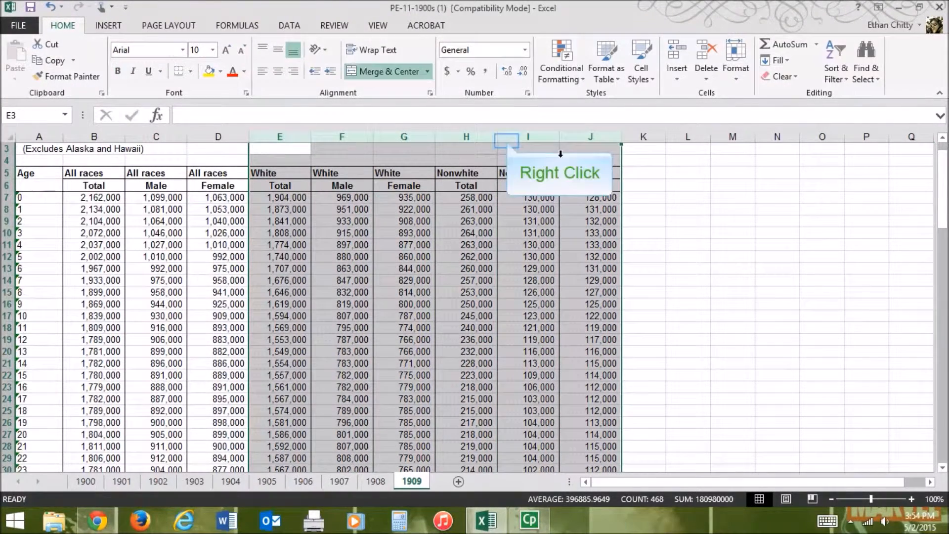
{"action": "right_click", "coordinate": [505, 141]}
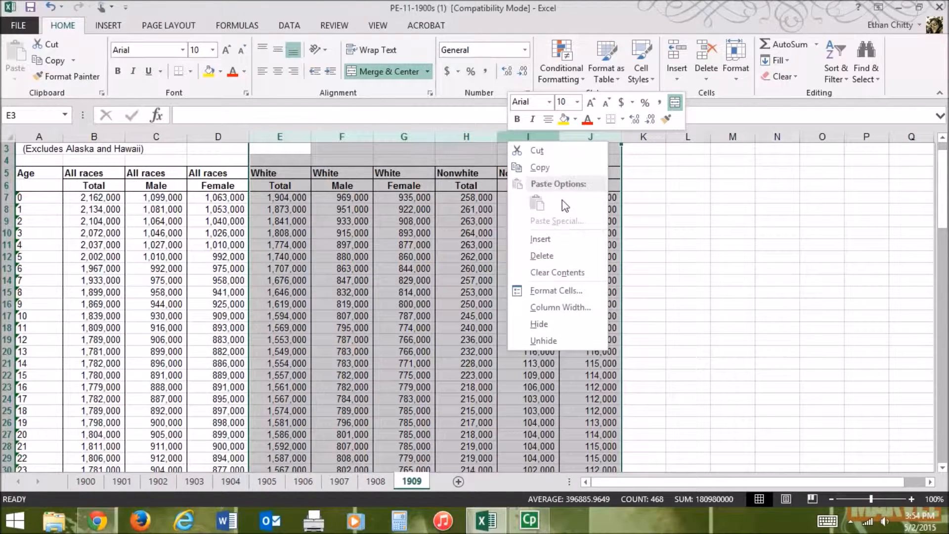
{"action": "left_click", "coordinate": [542, 256]}
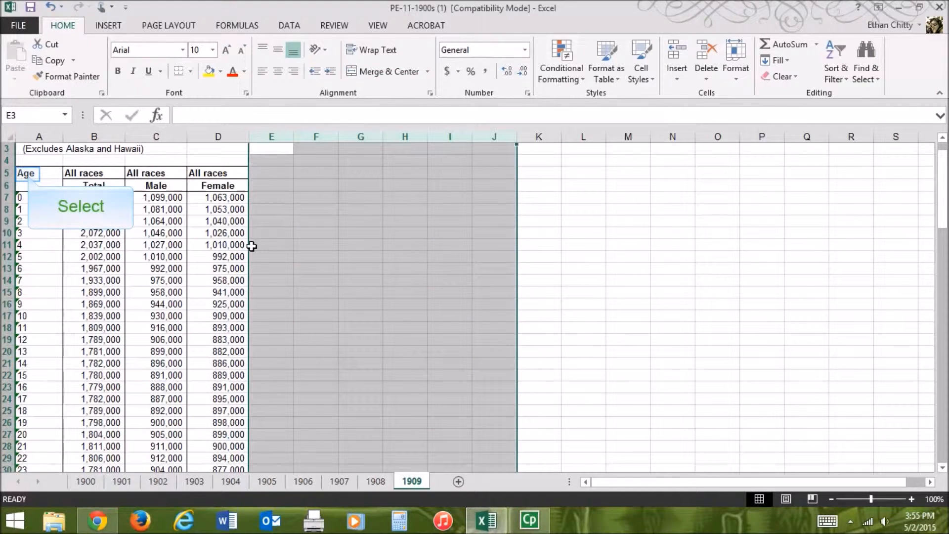
- Copy the Age heading from A5 into A6 and reselect A5
{"action": "left_click", "coordinate": [27, 174]}
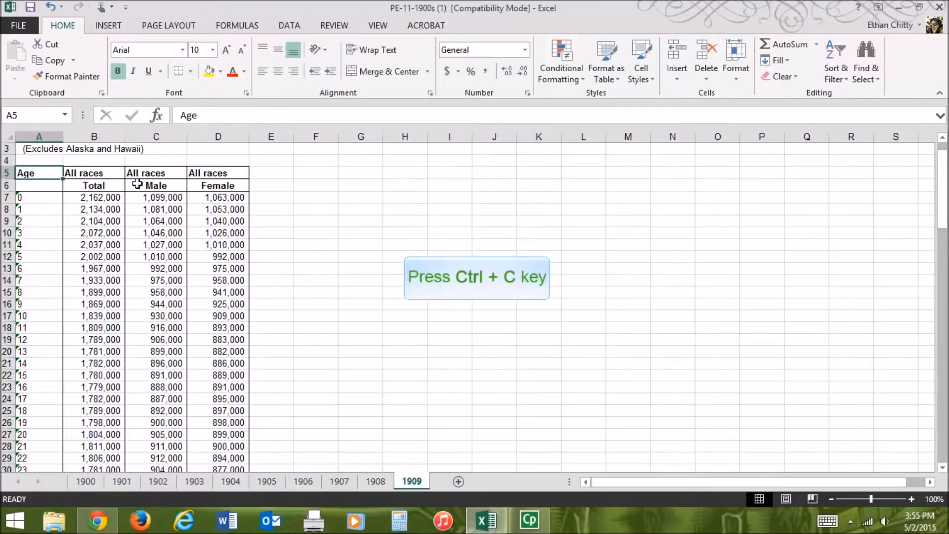
{"action": "key", "text": "ctrl+c"}
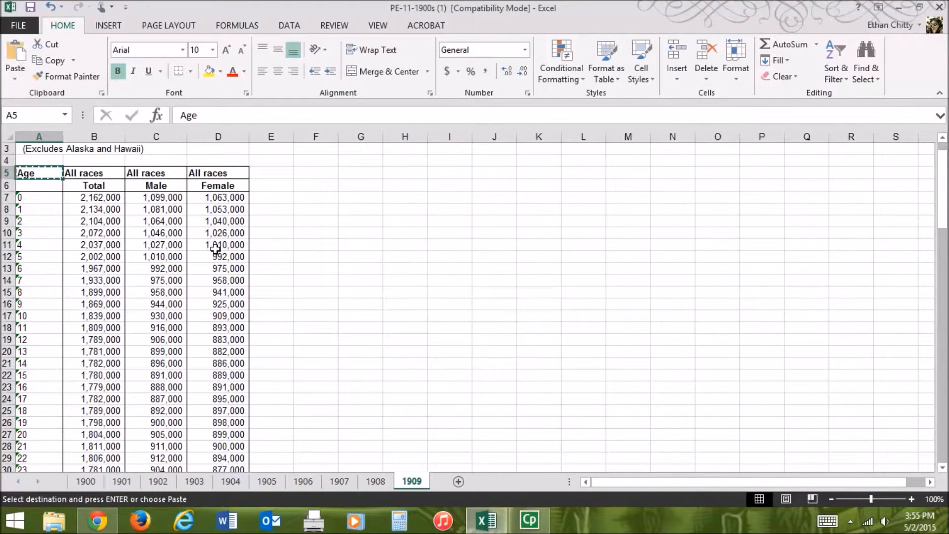
{"action": "key", "text": "Down"}
{"action": "key", "text": "ctrl+v"}
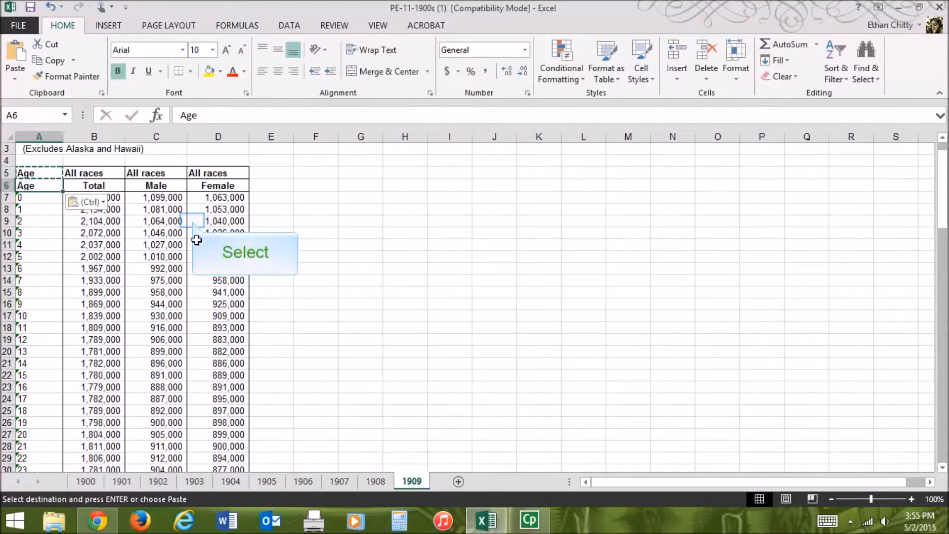
{"action": "left_click", "coordinate": [193, 221]}
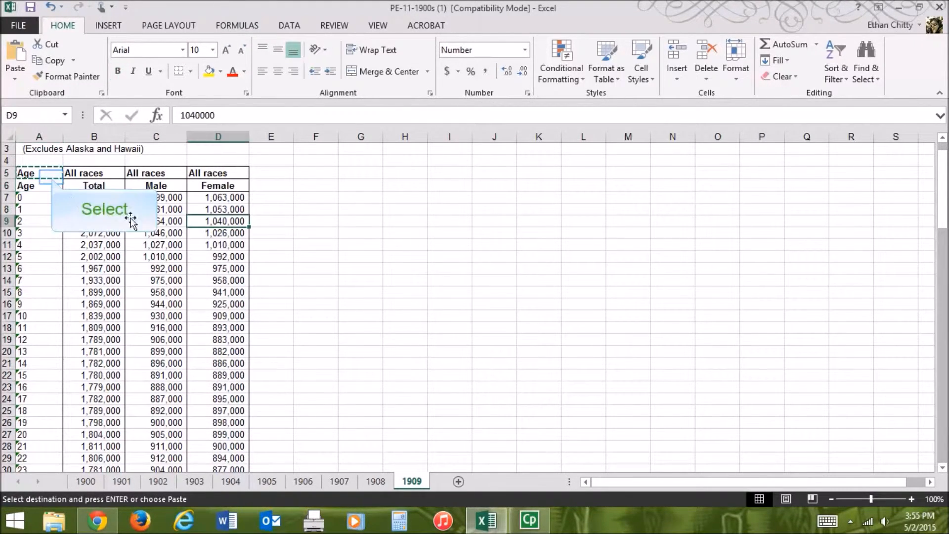
{"action": "left_click", "coordinate": [51, 176]}
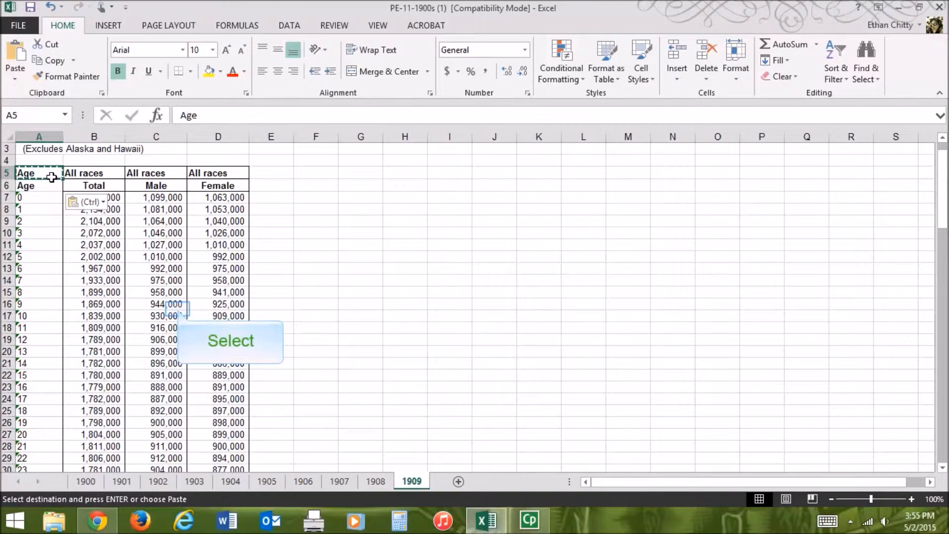
- Delete column B, which holds the All races Total figures
{"action": "left_click", "coordinate": [178, 309]}
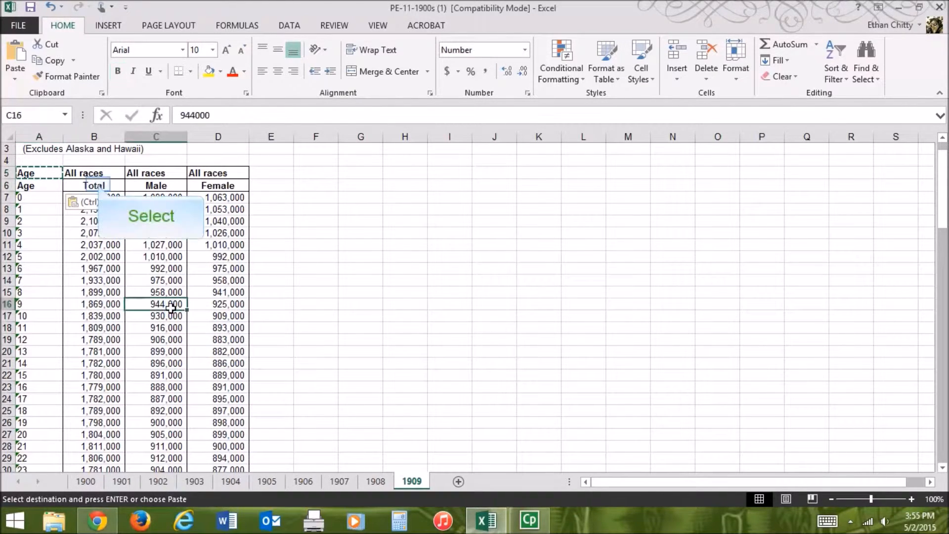
{"action": "left_click", "coordinate": [98, 184]}
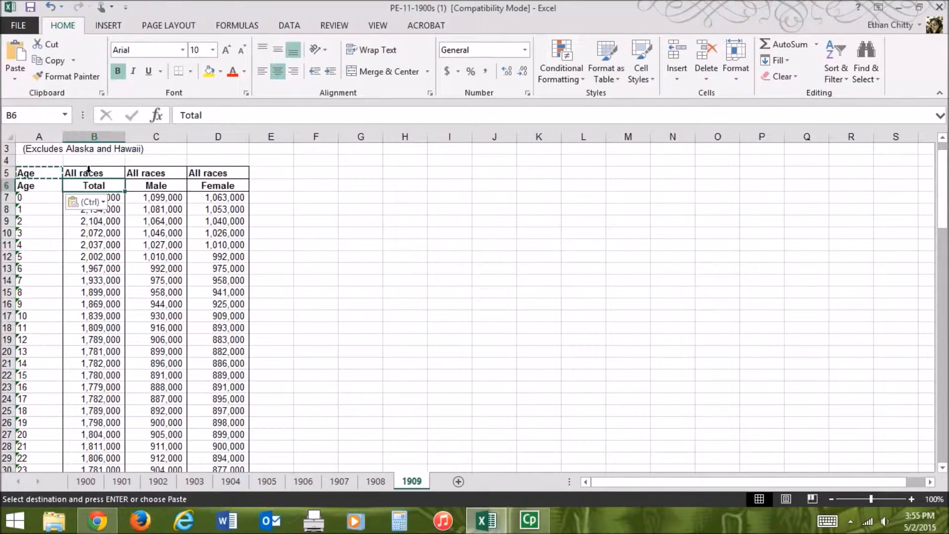
{"action": "left_click", "coordinate": [86, 135]}
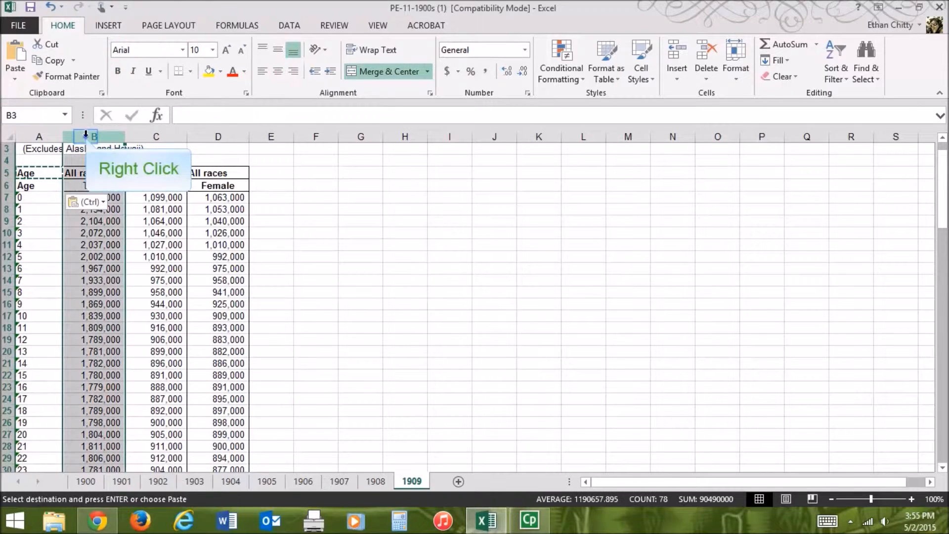
{"action": "right_click", "coordinate": [86, 134]}
{"action": "left_click", "coordinate": [121, 251]}
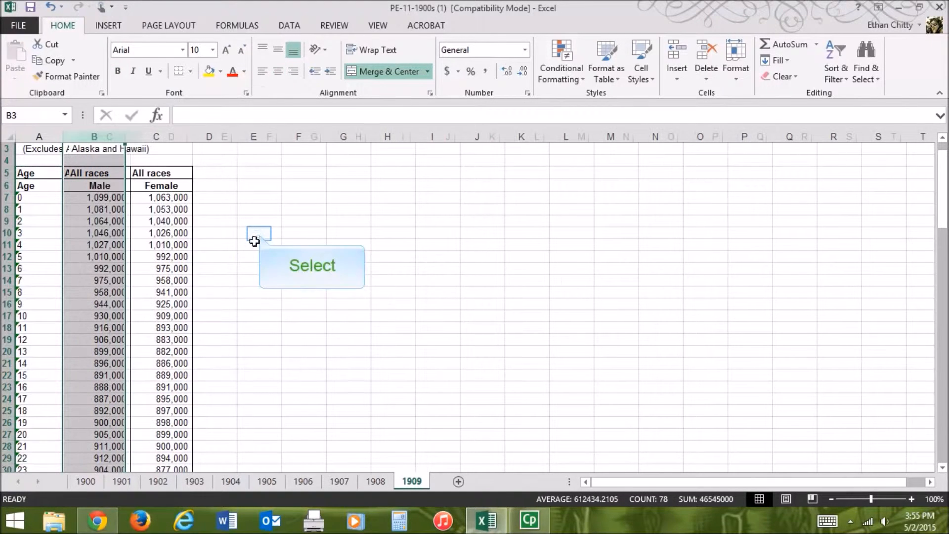
{"action": "left_click", "coordinate": [259, 233]}
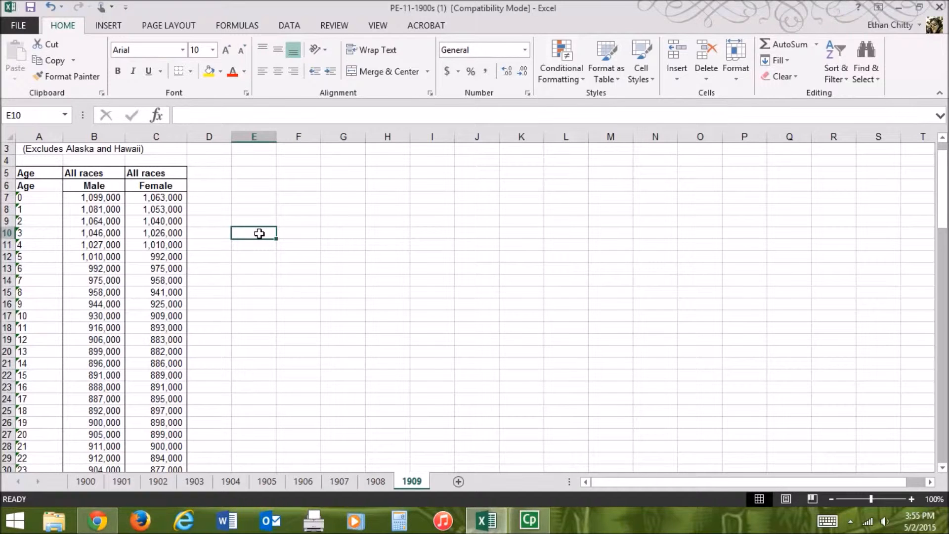
- Insert a recommended Clustered Column chart from A6:C82 and enlarge it to span about columns D to P
{"action": "left_click_drag", "start_coordinate": [27, 186], "coordinate": [158, 435]}
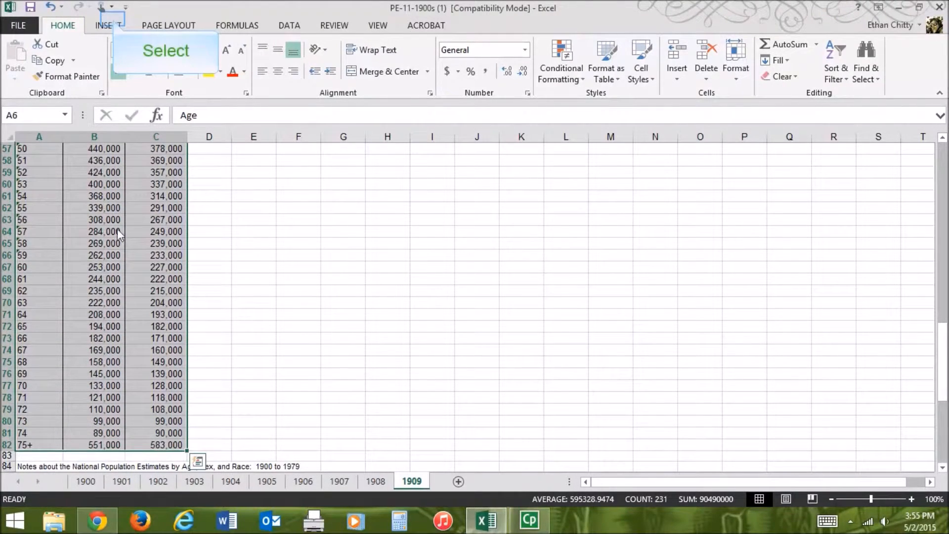
{"action": "left_click", "coordinate": [113, 25]}
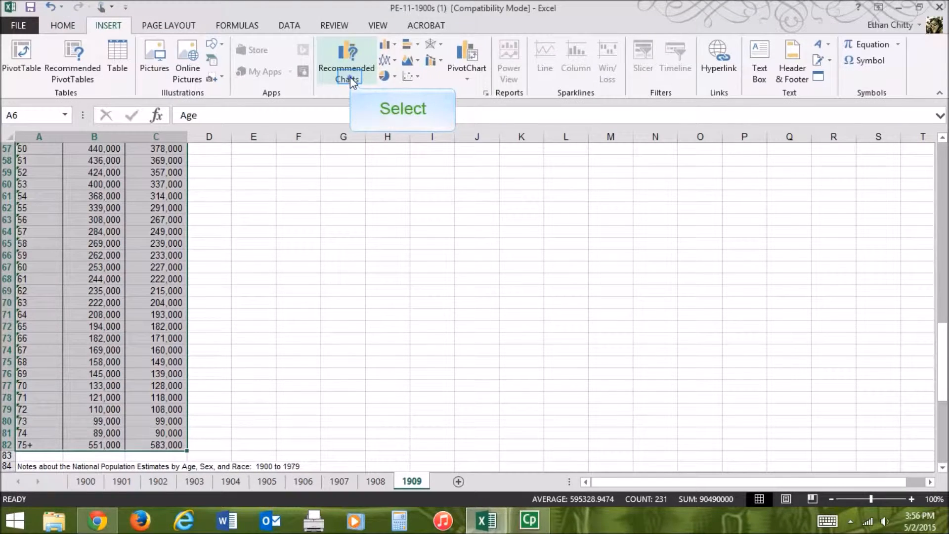
{"action": "left_click", "coordinate": [349, 74]}
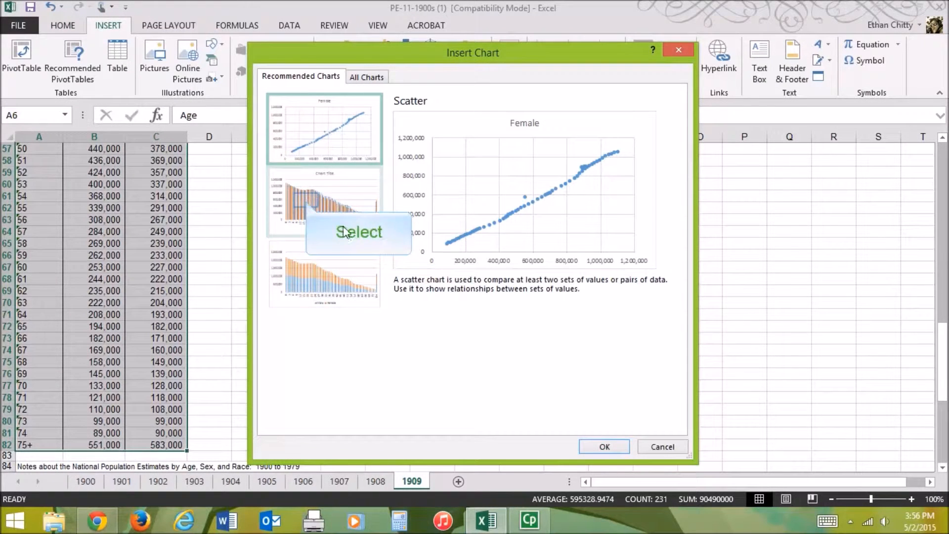
{"action": "left_click", "coordinate": [307, 208]}
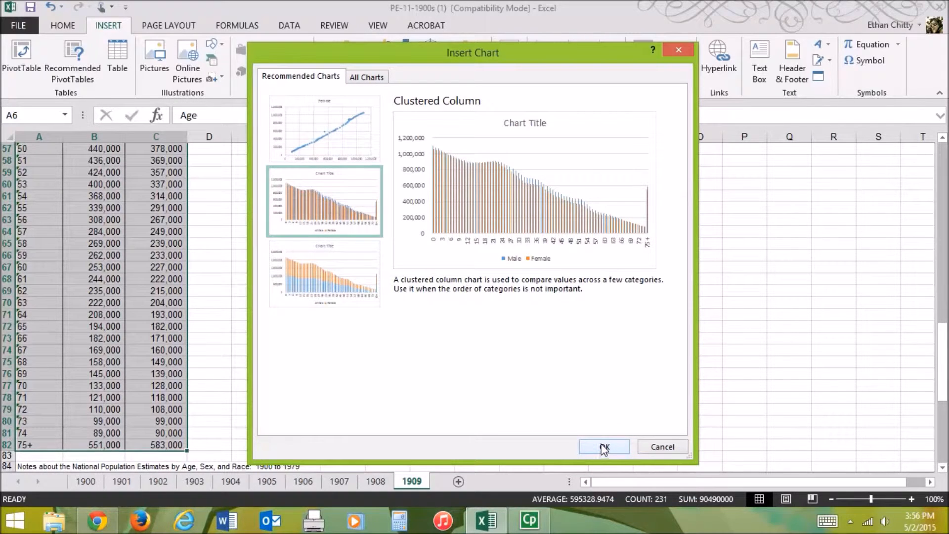
{"action": "left_click", "coordinate": [604, 447]}
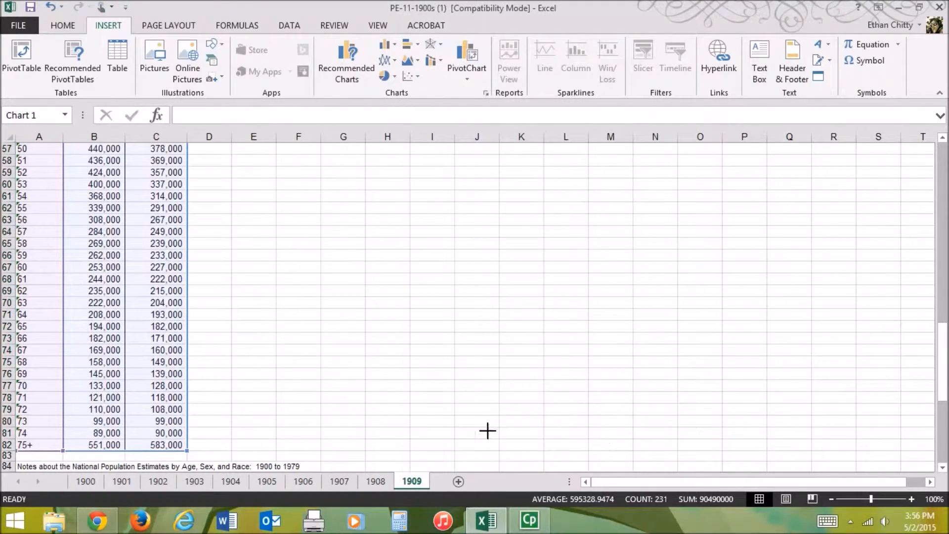
{"action": "left_click_drag", "start_coordinate": [315, 208], "coordinate": [220, 155]}
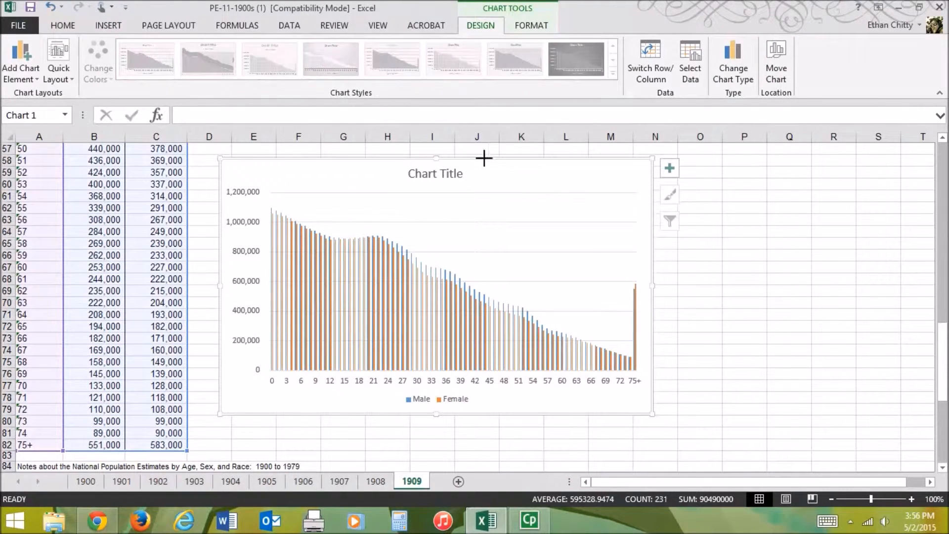
{"action": "left_click_drag", "start_coordinate": [651, 158], "coordinate": [768, 149]}
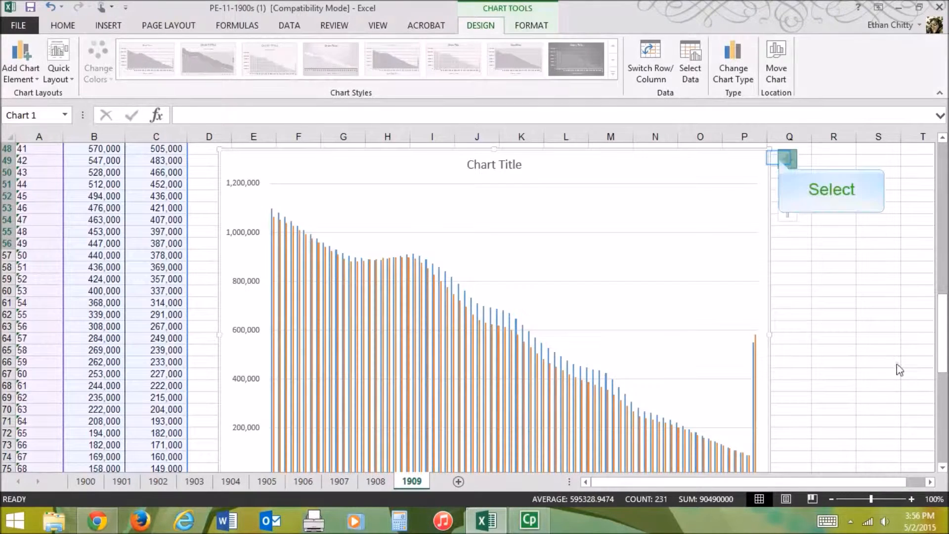
- Add axis titles to the chart and set the vertical axis title to "Total Population Meeting Criteria"
{"action": "left_click", "coordinate": [779, 158]}
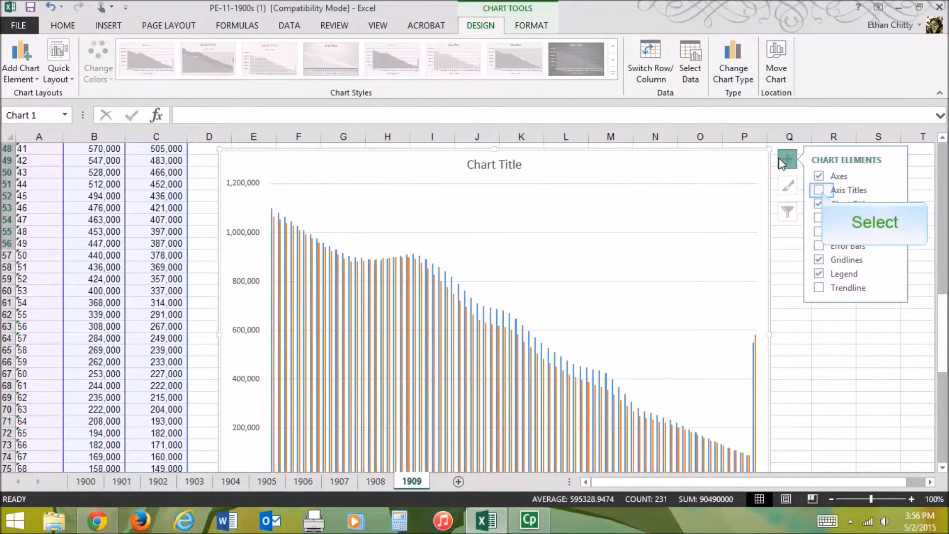
{"action": "left_click", "coordinate": [820, 191]}
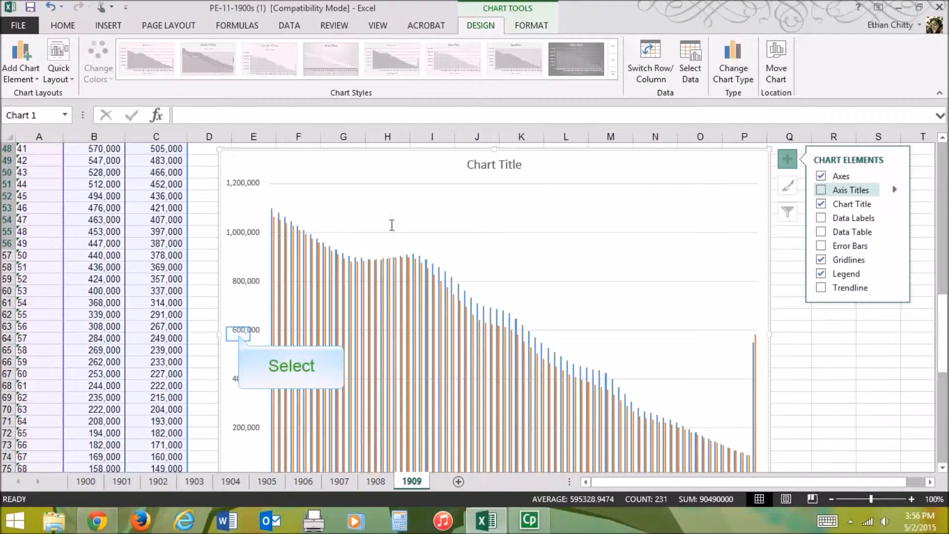
{"action": "left_click", "coordinate": [239, 336]}
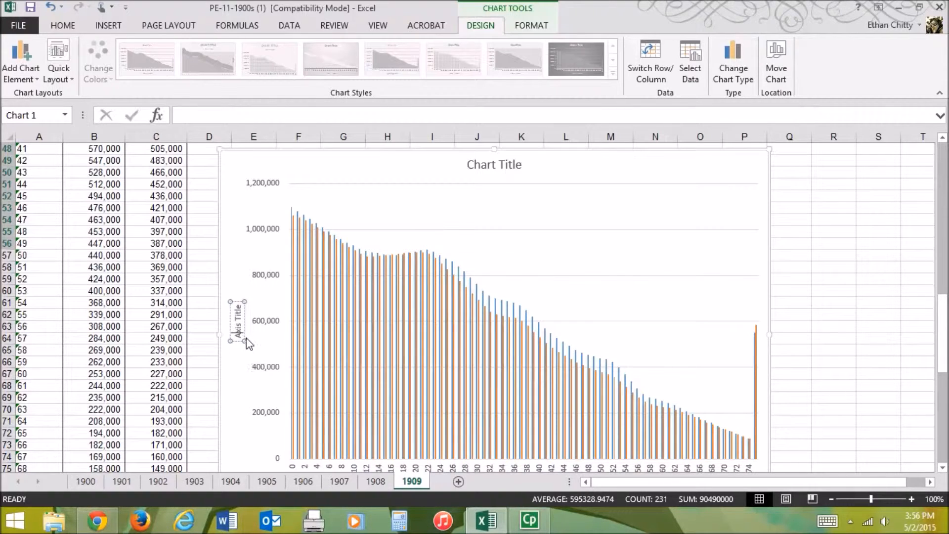
{"action": "key", "text": "Delete"}
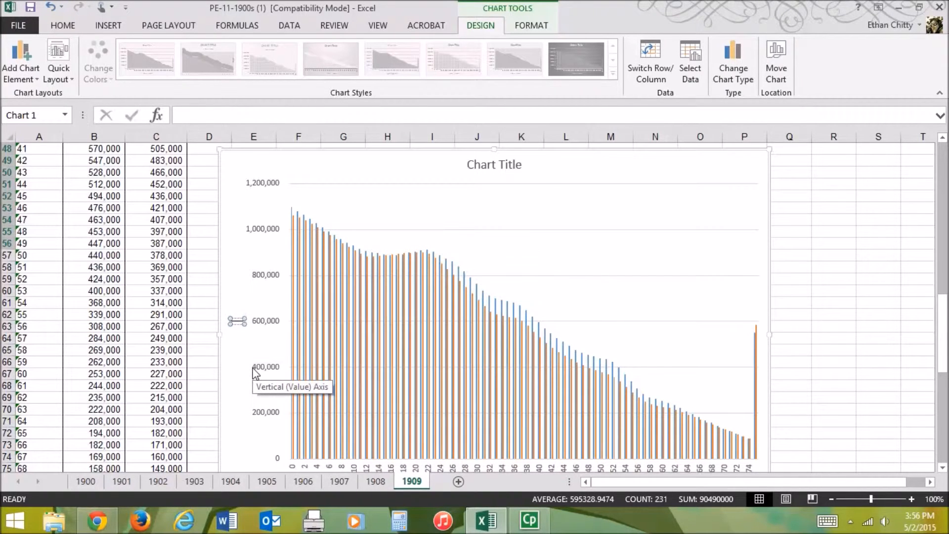
{"action": "type", "text": "Total Pop"}
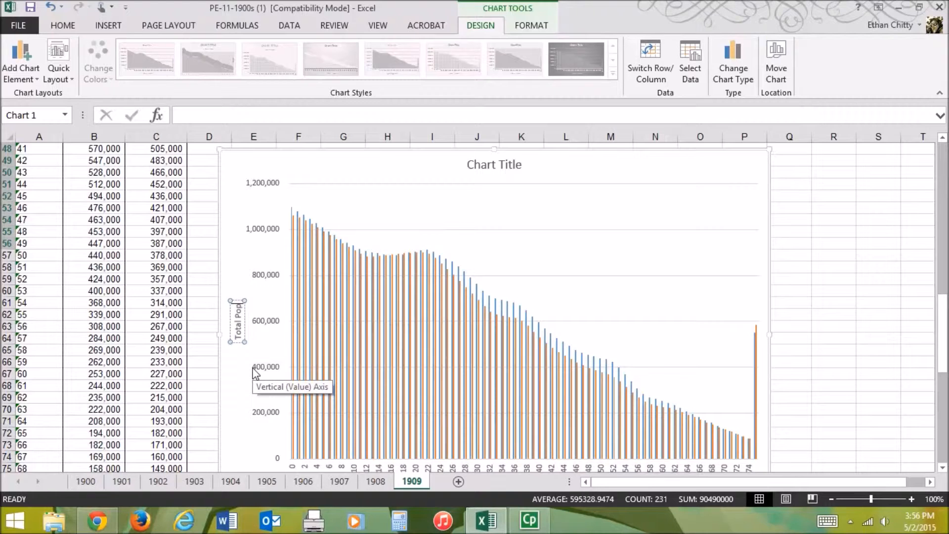
{"action": "type", "text": "ulation M"}
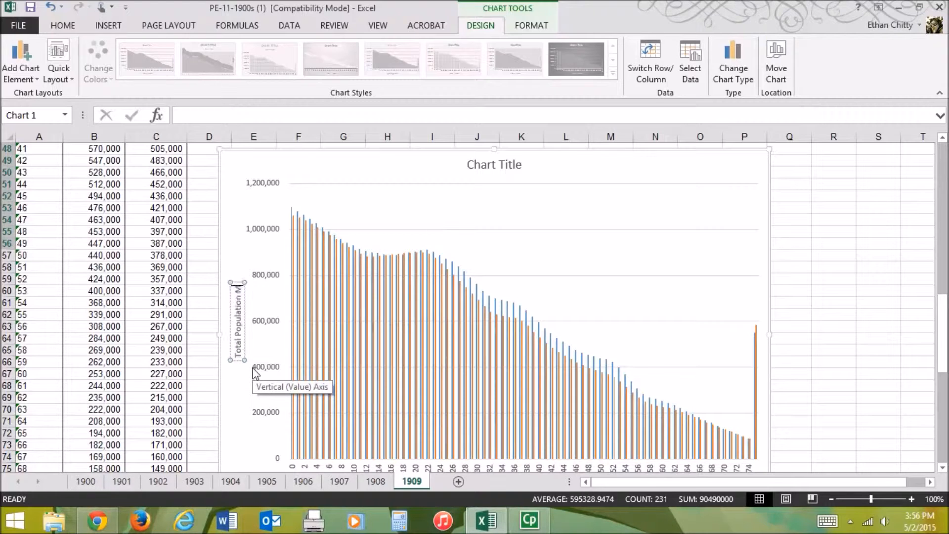
{"action": "type", "text": "eeting C"}
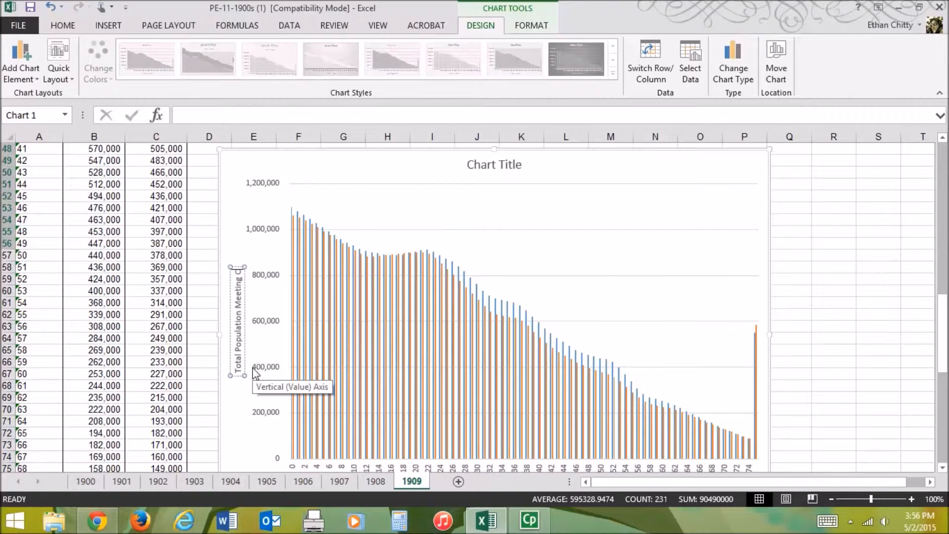
{"action": "type", "text": "riteri"}
{"action": "type", "text": "a"}
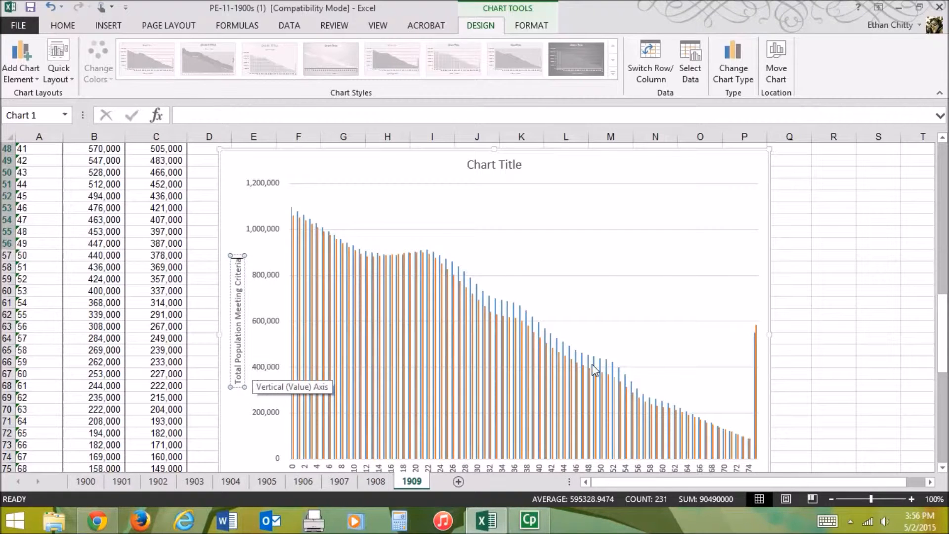
- Set the chart's horizontal axis title to "Age"
{"action": "scroll", "coordinate": [945, 334], "scroll_direction": "down", "scroll_amount": 3}
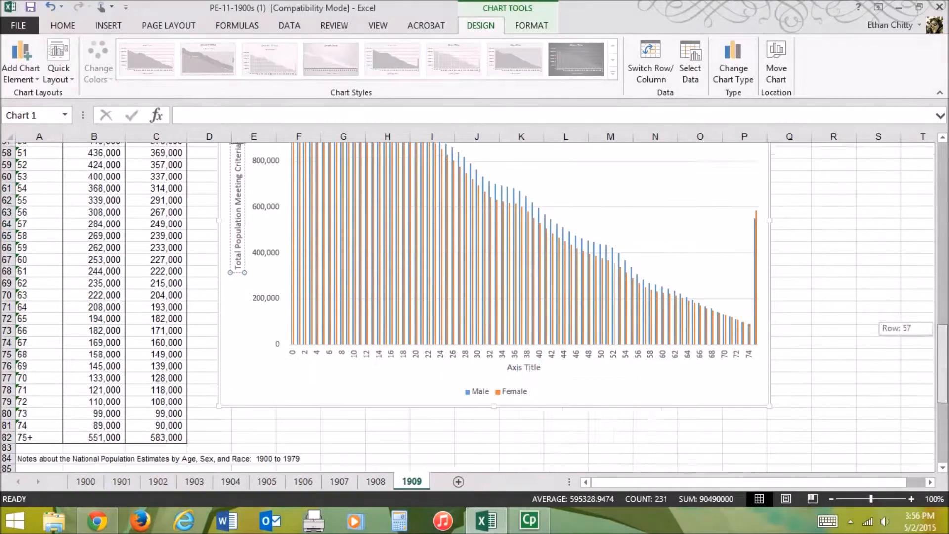
{"action": "left_click", "coordinate": [529, 364]}
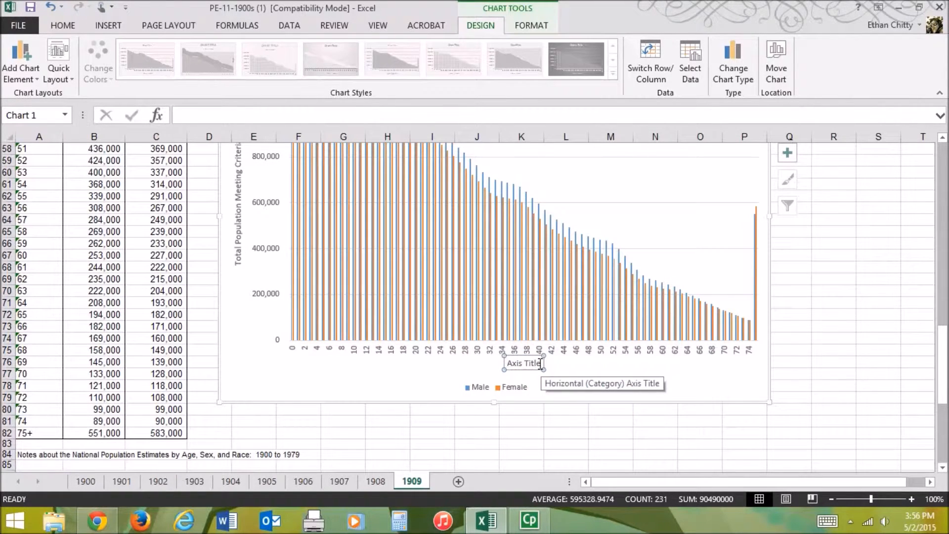
{"action": "left_click_drag", "start_coordinate": [541, 364], "coordinate": [489, 365]}
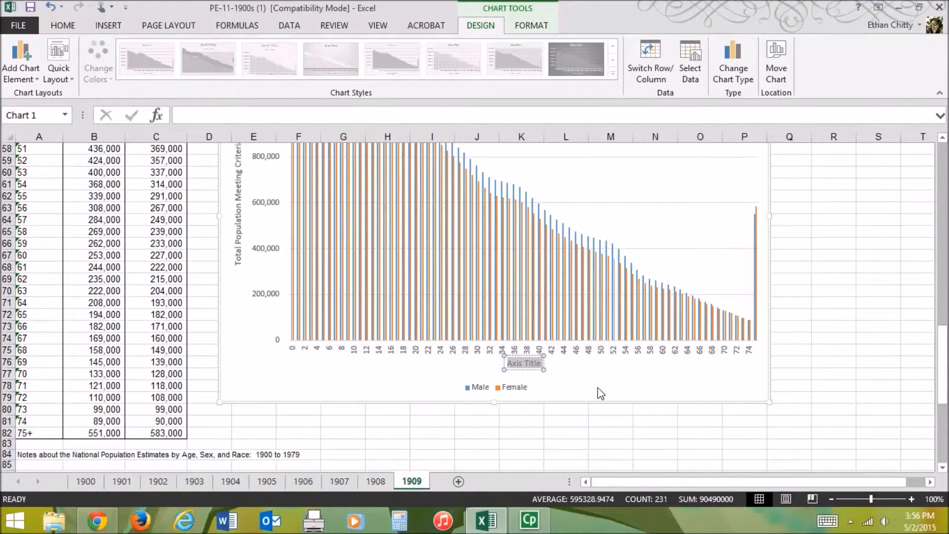
{"action": "type", "text": "Age"}
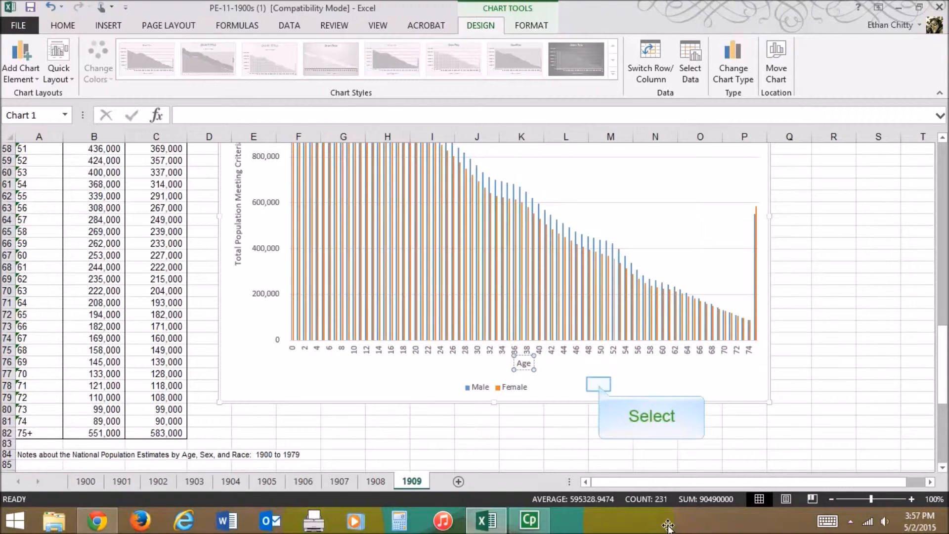
{"action": "left_click", "coordinate": [598, 384]}
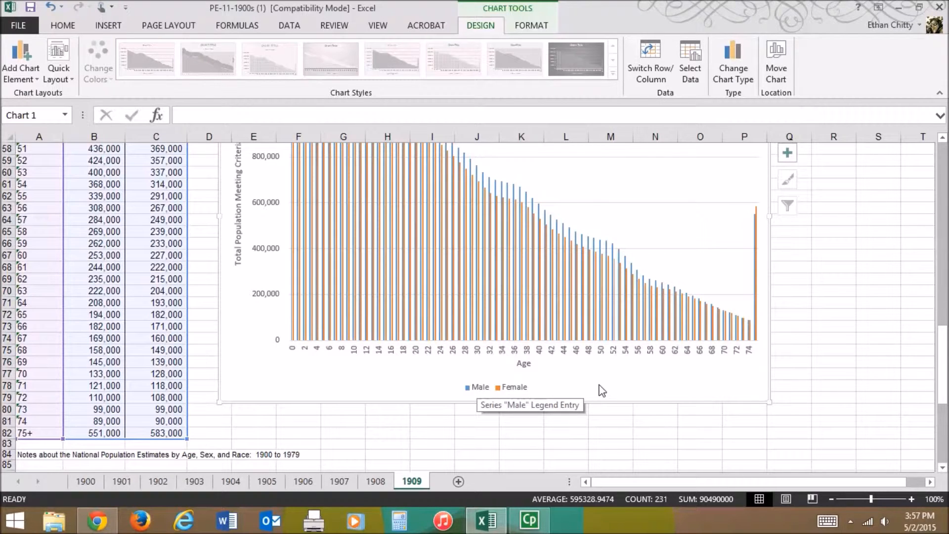
- Replace the placeholder chart title with "Age of Population by Count and Gender"
{"action": "left_click_drag", "start_coordinate": [945, 352], "coordinate": [942, 321]}
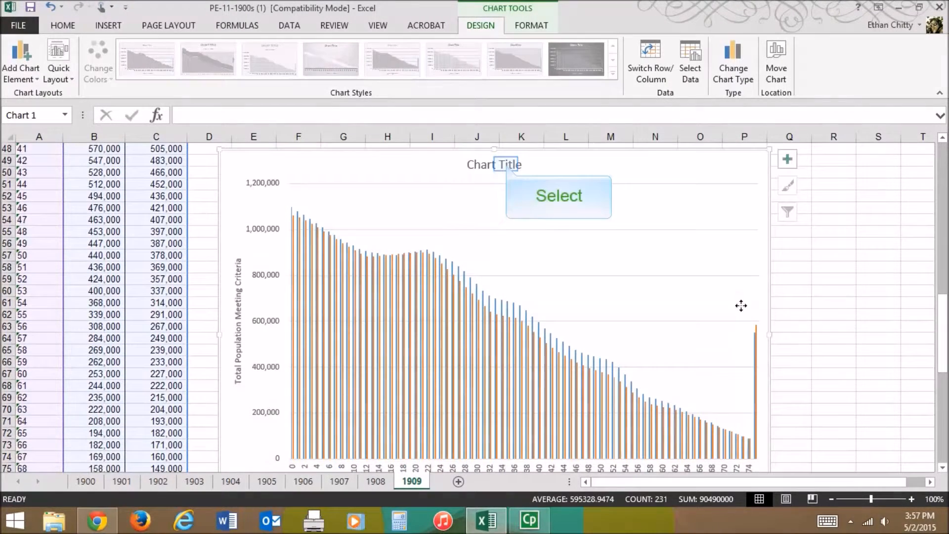
{"action": "left_click", "coordinate": [508, 165]}
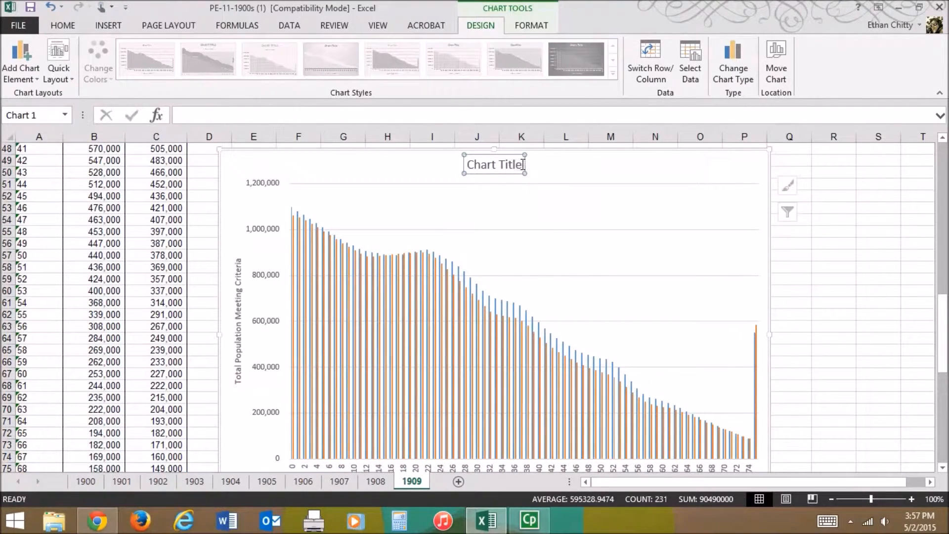
{"action": "left_click_drag", "start_coordinate": [523, 165], "coordinate": [387, 185]}
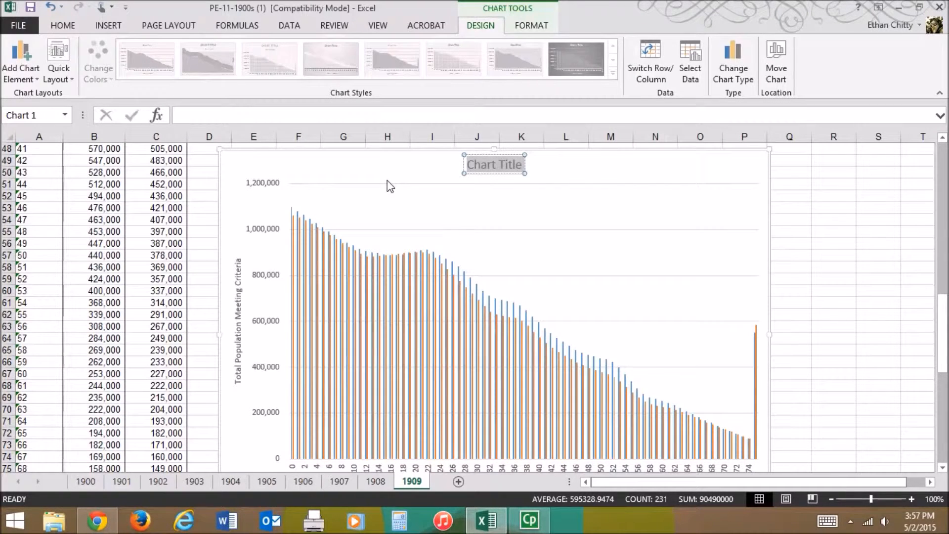
{"action": "type", "text": "J"}
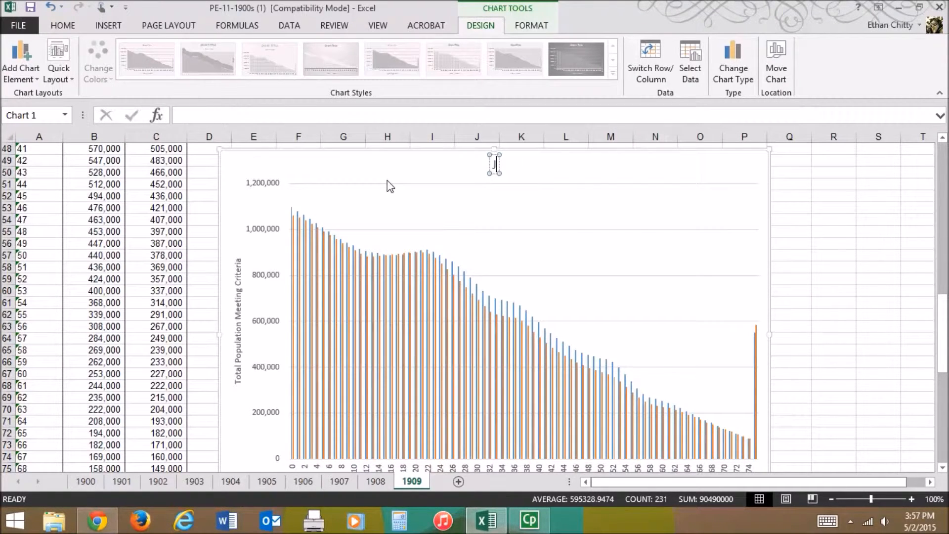
{"action": "key", "text": "BackSpace"}
{"action": "type", "text": "Age"}
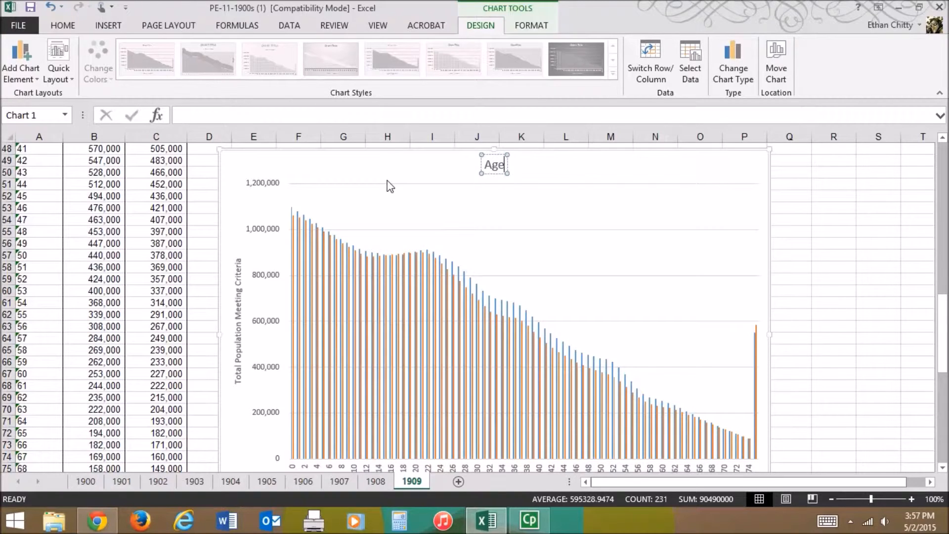
{"action": "type", "text": " of Population by Count"}
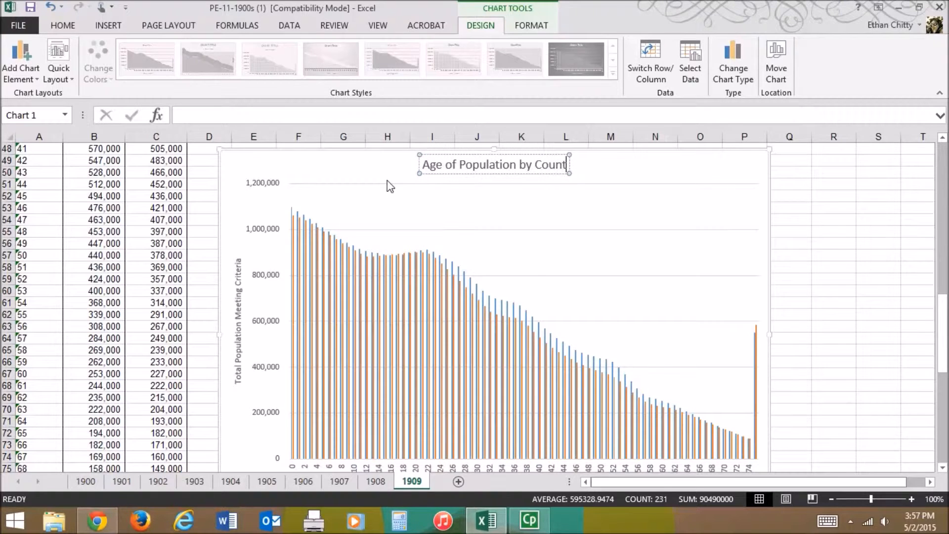
{"action": "type", "text": " an"}
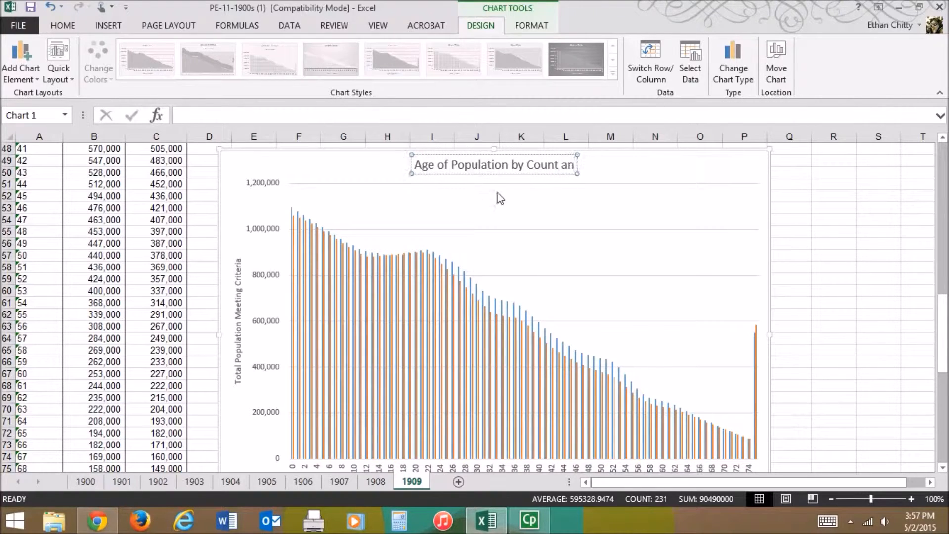
{"action": "type", "text": "d Gender"}
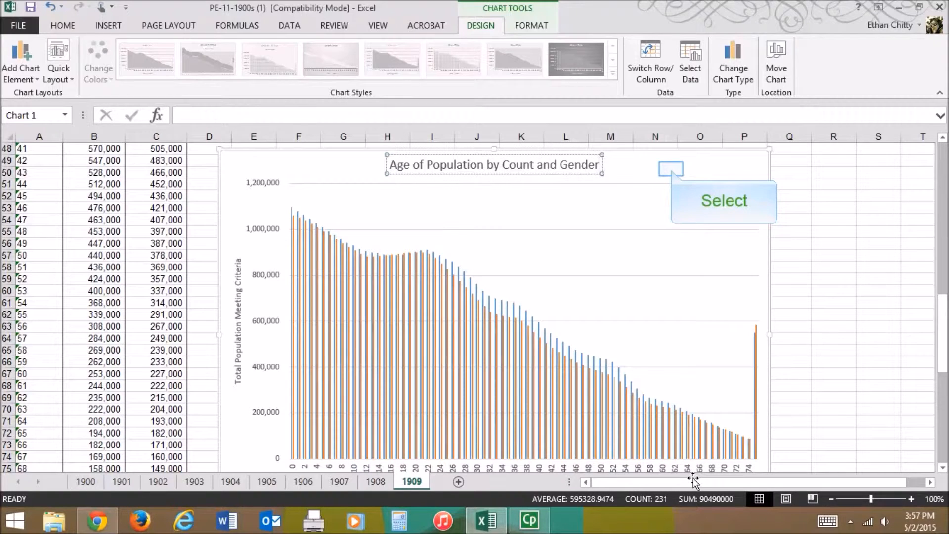
{"action": "left_click", "coordinate": [671, 171]}
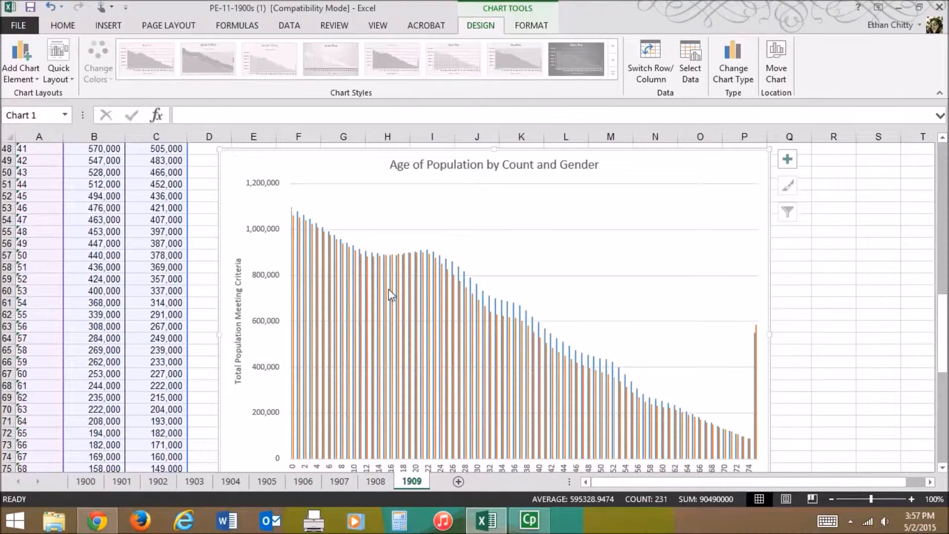
- Check the value of the Female data point at age 0 in the chart
{"action": "mouse_move", "coordinate": [297, 240]}
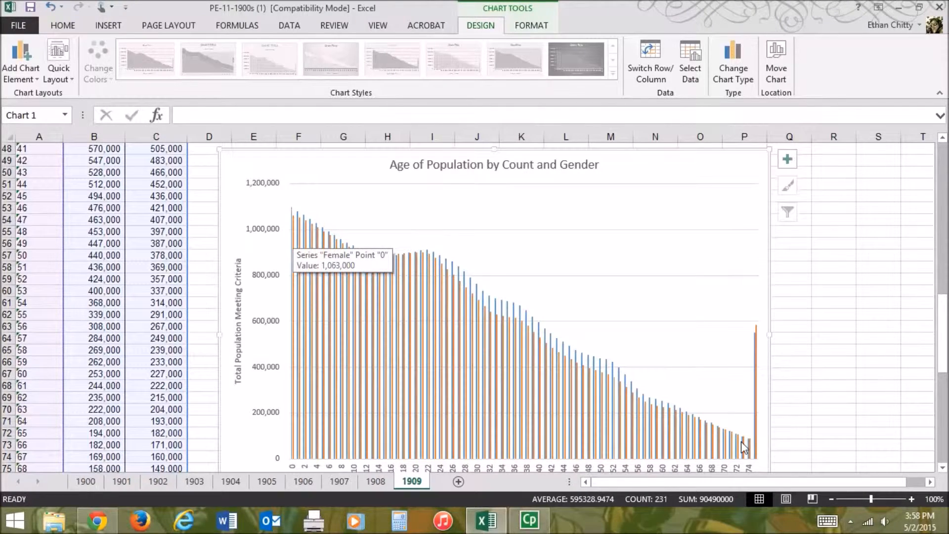
- Try to delete the 75+ bar from the chart's Female series, and undo the deletion
{"action": "mouse_move", "coordinate": [741, 437]}
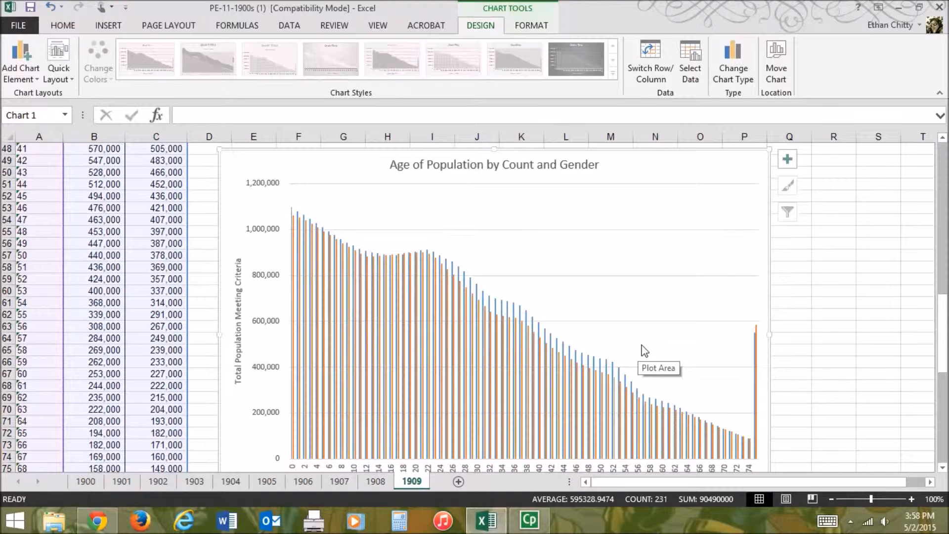
{"action": "mouse_move", "coordinate": [945, 323]}
{"action": "left_mouse_down"}
{"action": "mouse_move", "coordinate": [944, 357]}
{"action": "mouse_move", "coordinate": [945, 299]}
{"action": "mouse_move", "coordinate": [946, 327]}
{"action": "left_mouse_up"}
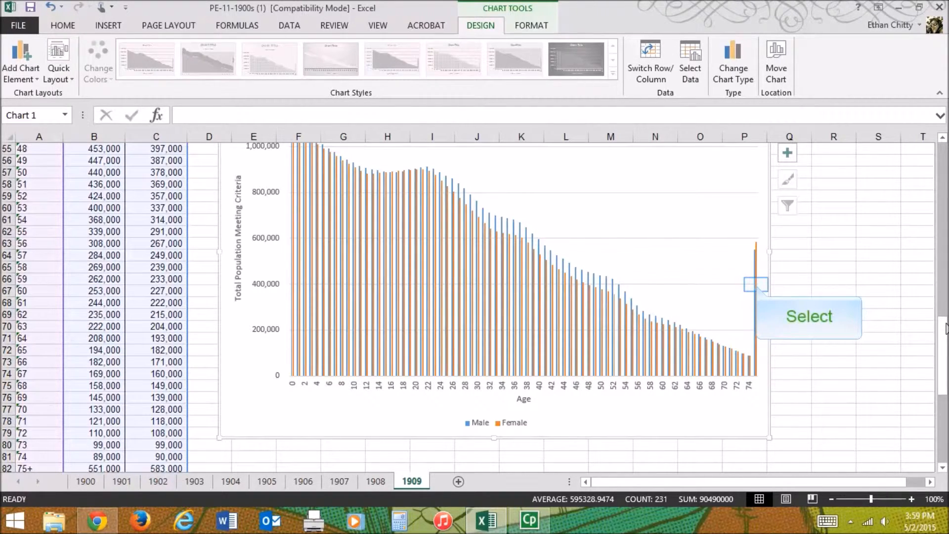
{"action": "left_click", "coordinate": [756, 285]}
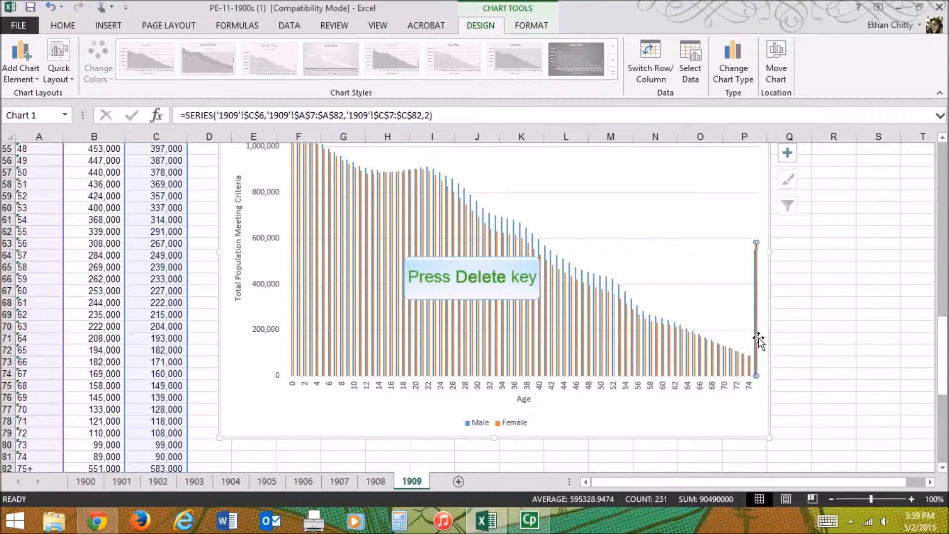
{"action": "key", "text": "Delete"}
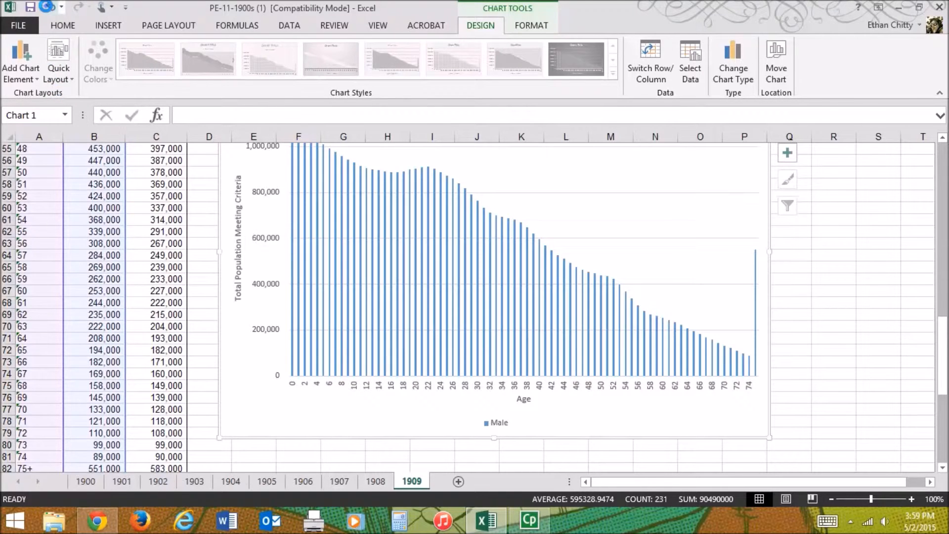
{"action": "left_click", "coordinate": [48, 7]}
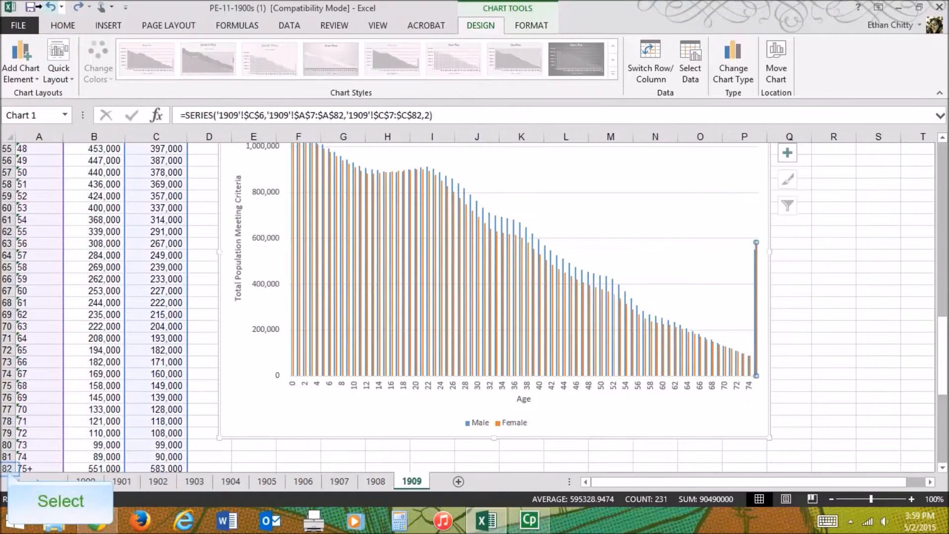
- Clear the contents of row 82, the 75+ age group, to drop its bars from the chart
{"action": "left_click", "coordinate": [3, 468]}
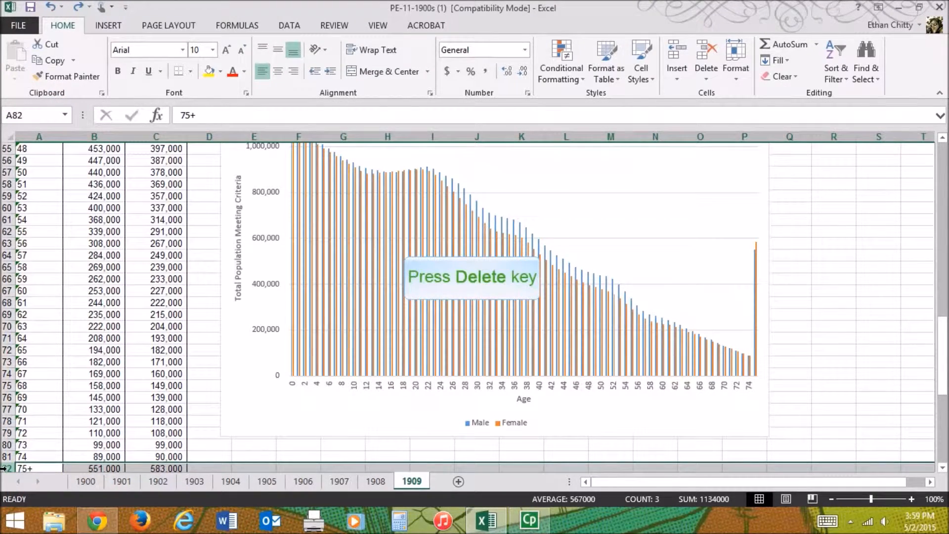
{"action": "key", "text": "Delete"}
{"action": "scroll", "coordinate": [3, 468], "scroll_direction": "down", "scroll_amount": 5}
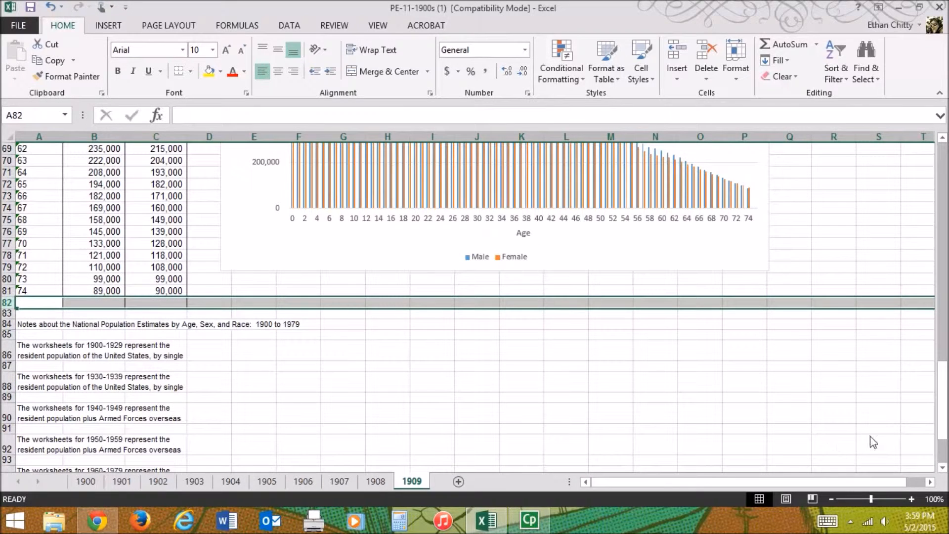
{"action": "left_click_drag", "start_coordinate": [945, 398], "coordinate": [942, 316]}
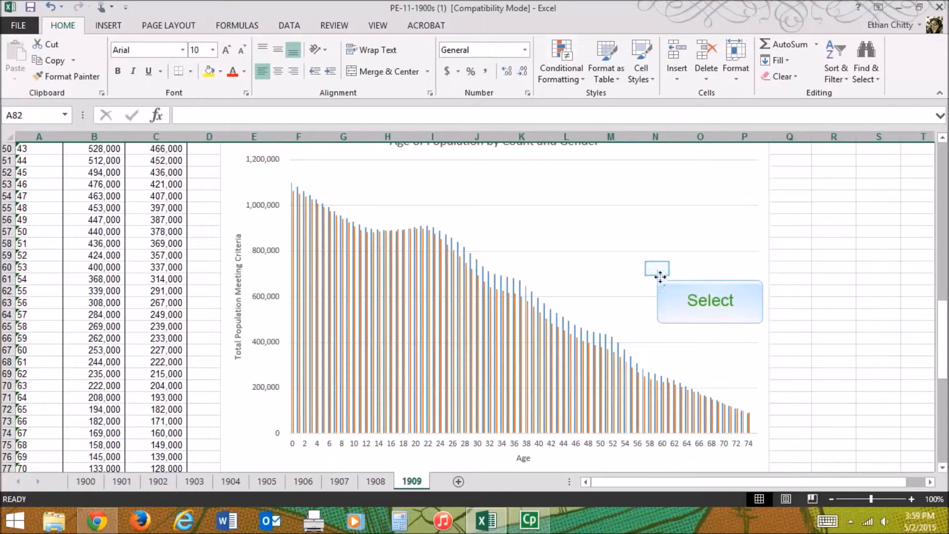
{"action": "left_click", "coordinate": [657, 268]}
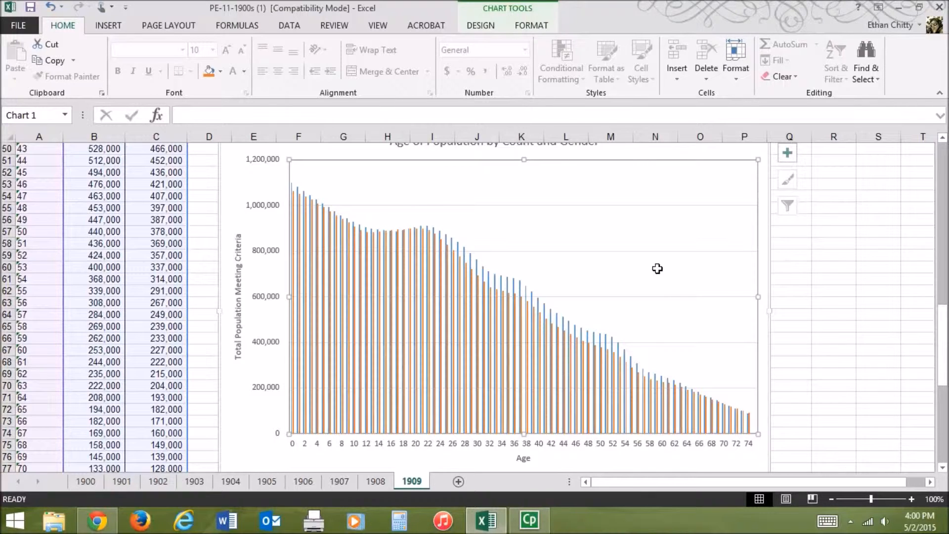
{"action": "left_click", "coordinate": [808, 317]}
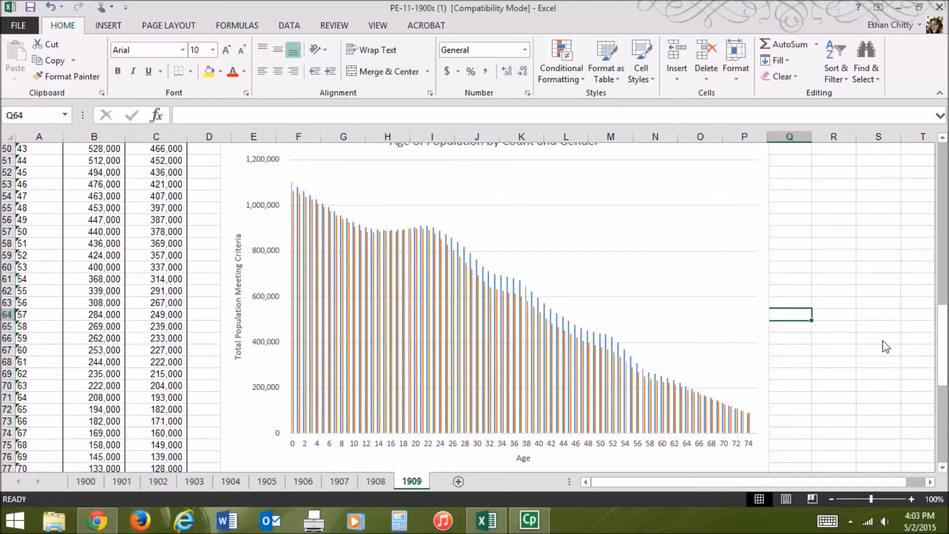
{"action": "left_click_drag", "start_coordinate": [941, 346], "coordinate": [941, 232]}
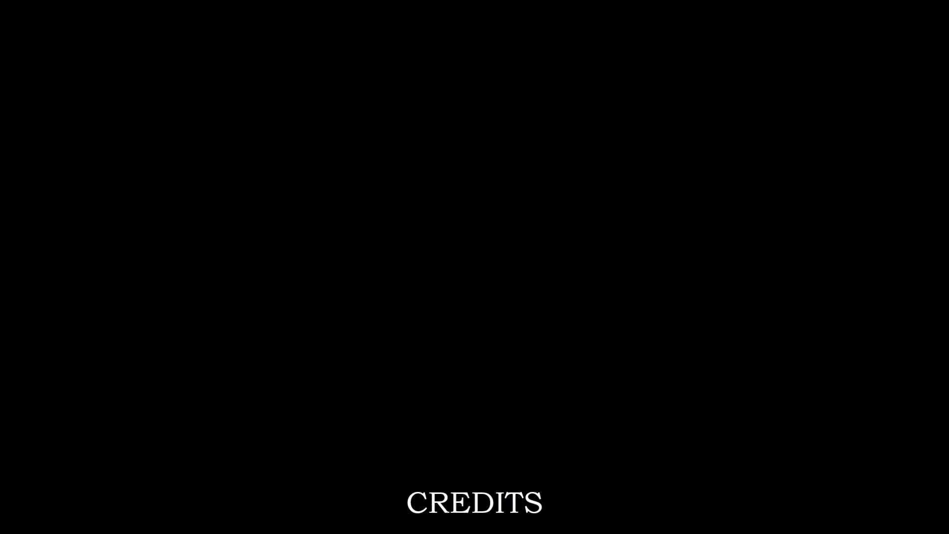